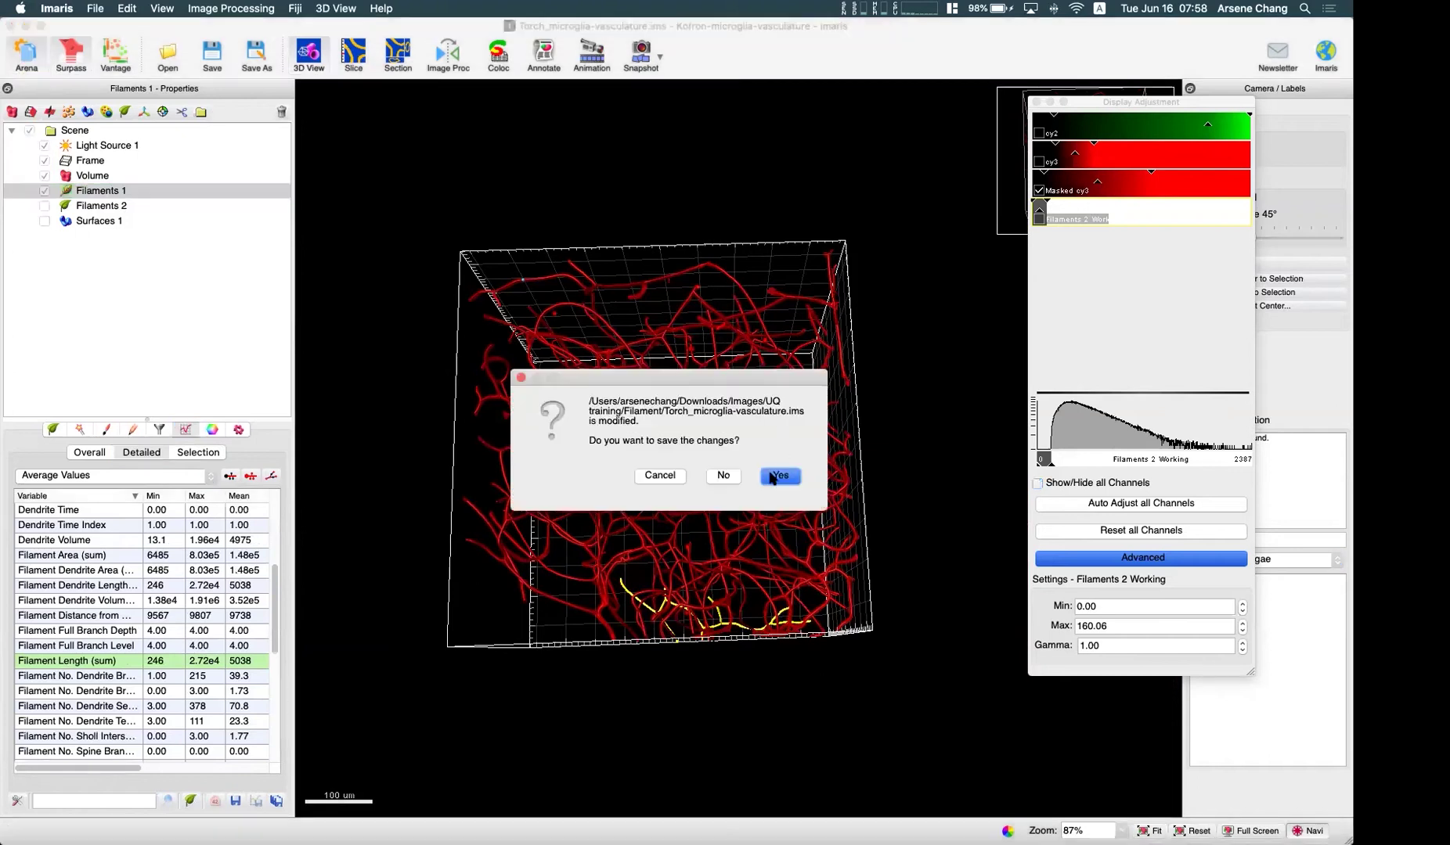
Step: Discard the unsaved changes to the Torch_microglia-vasculature dataset
click(734, 477)
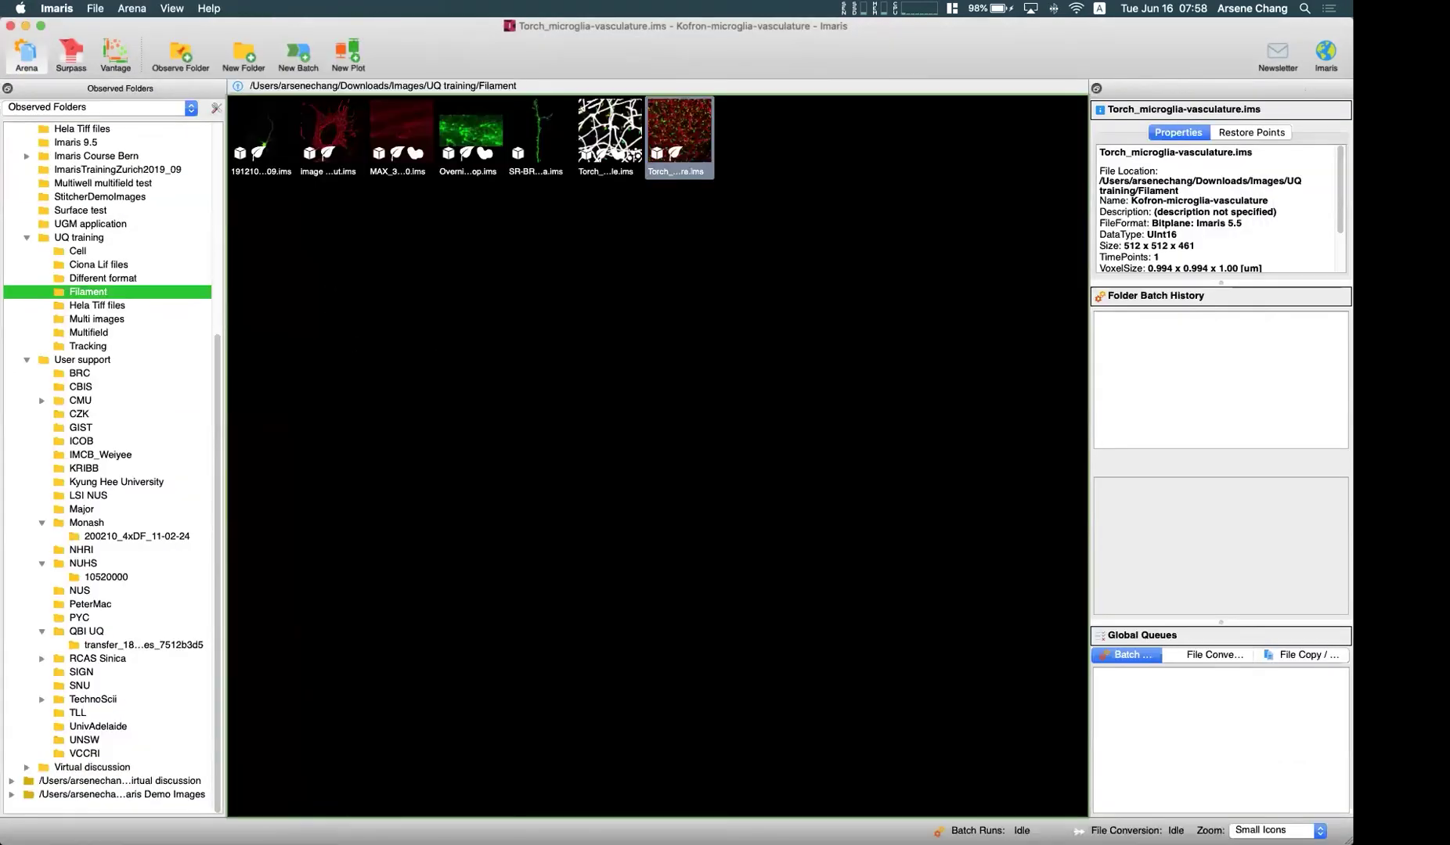
Step: Open image 44_out.ims, hide Filaments 1, show the raw Volume, and rotate the cell
double_click(327, 134)
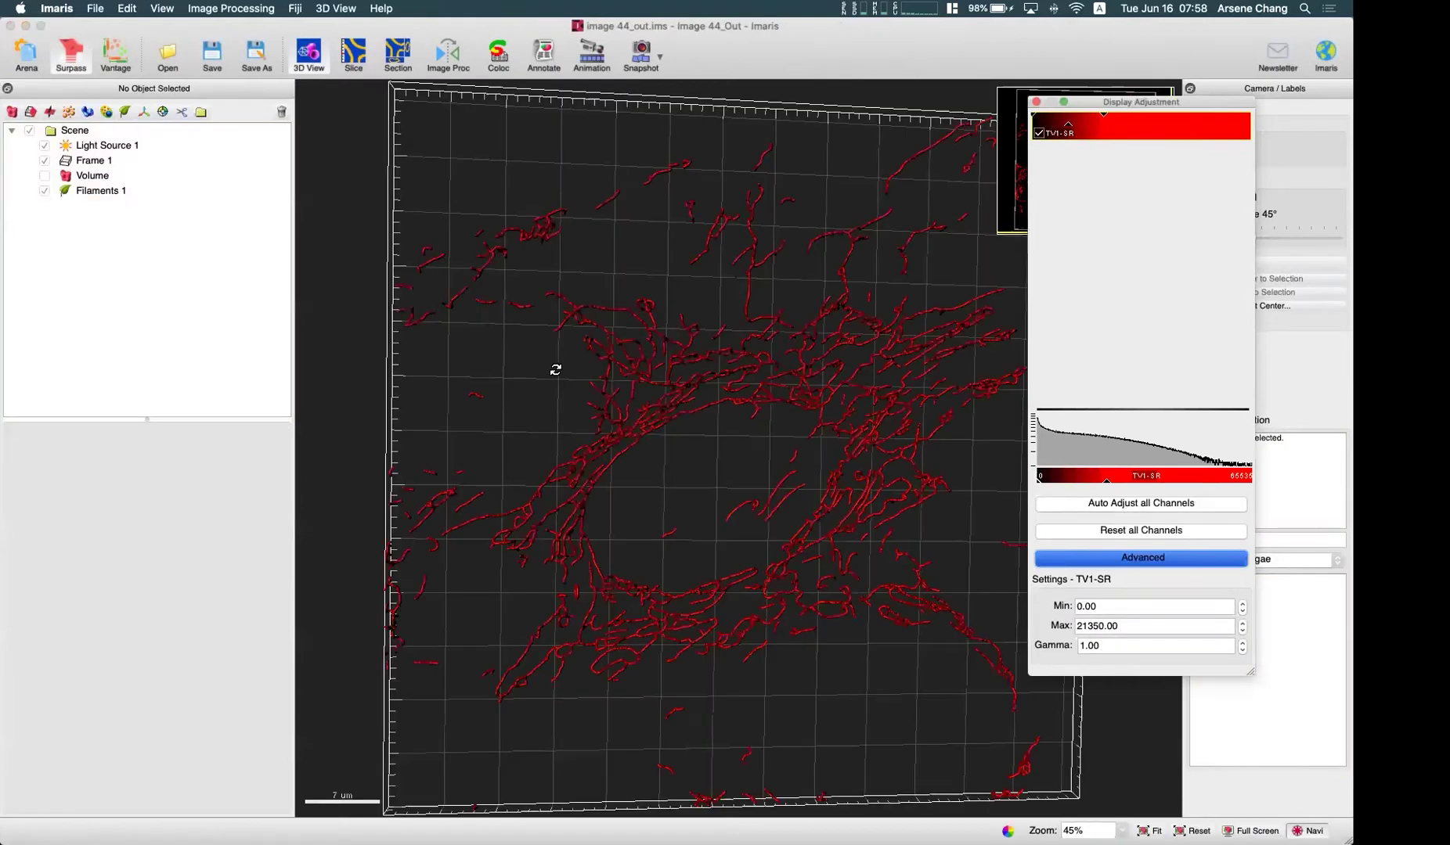
scroll(623, 327, down, 2)
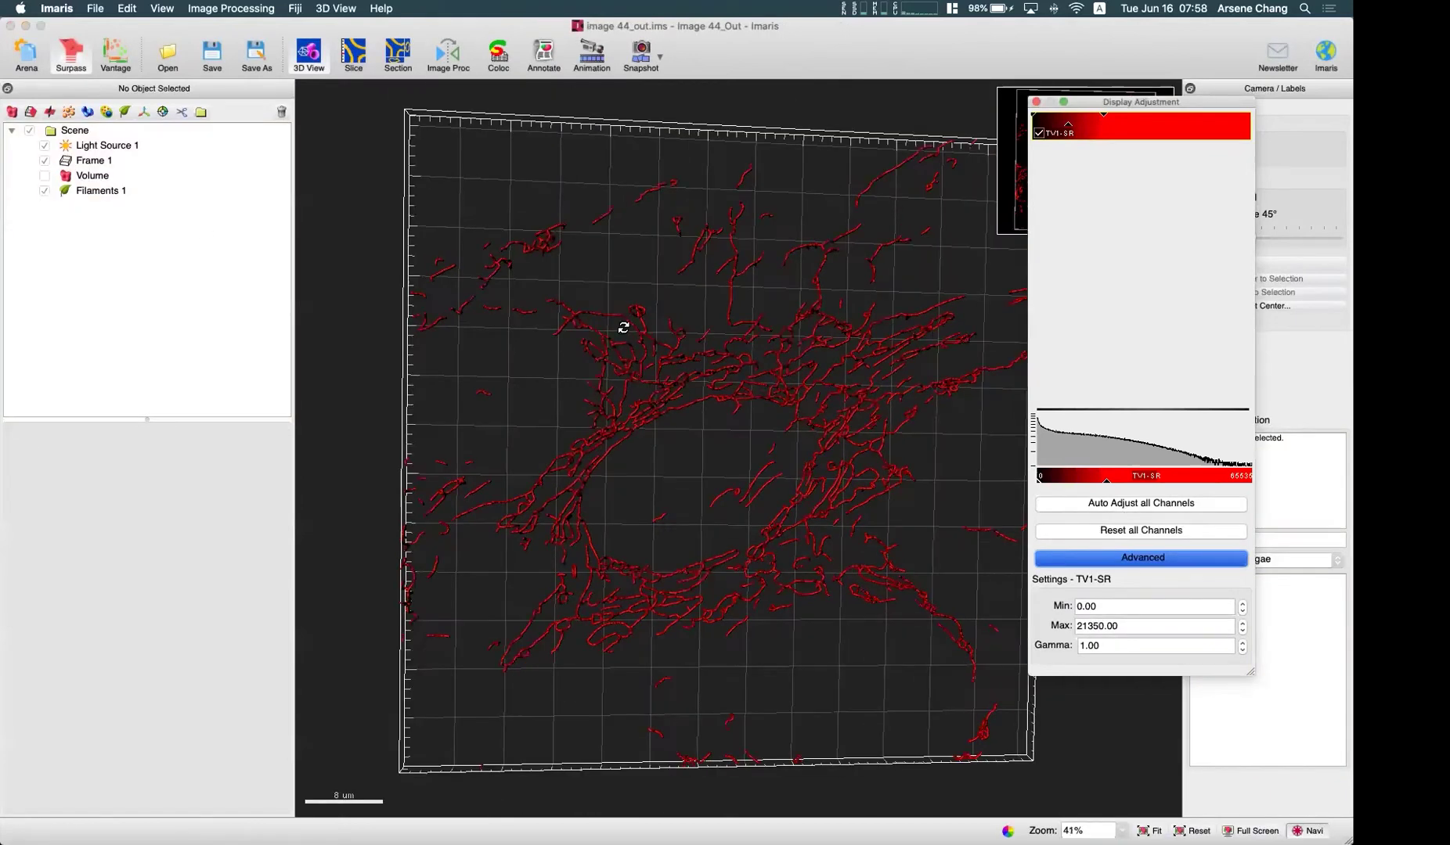
click(45, 190)
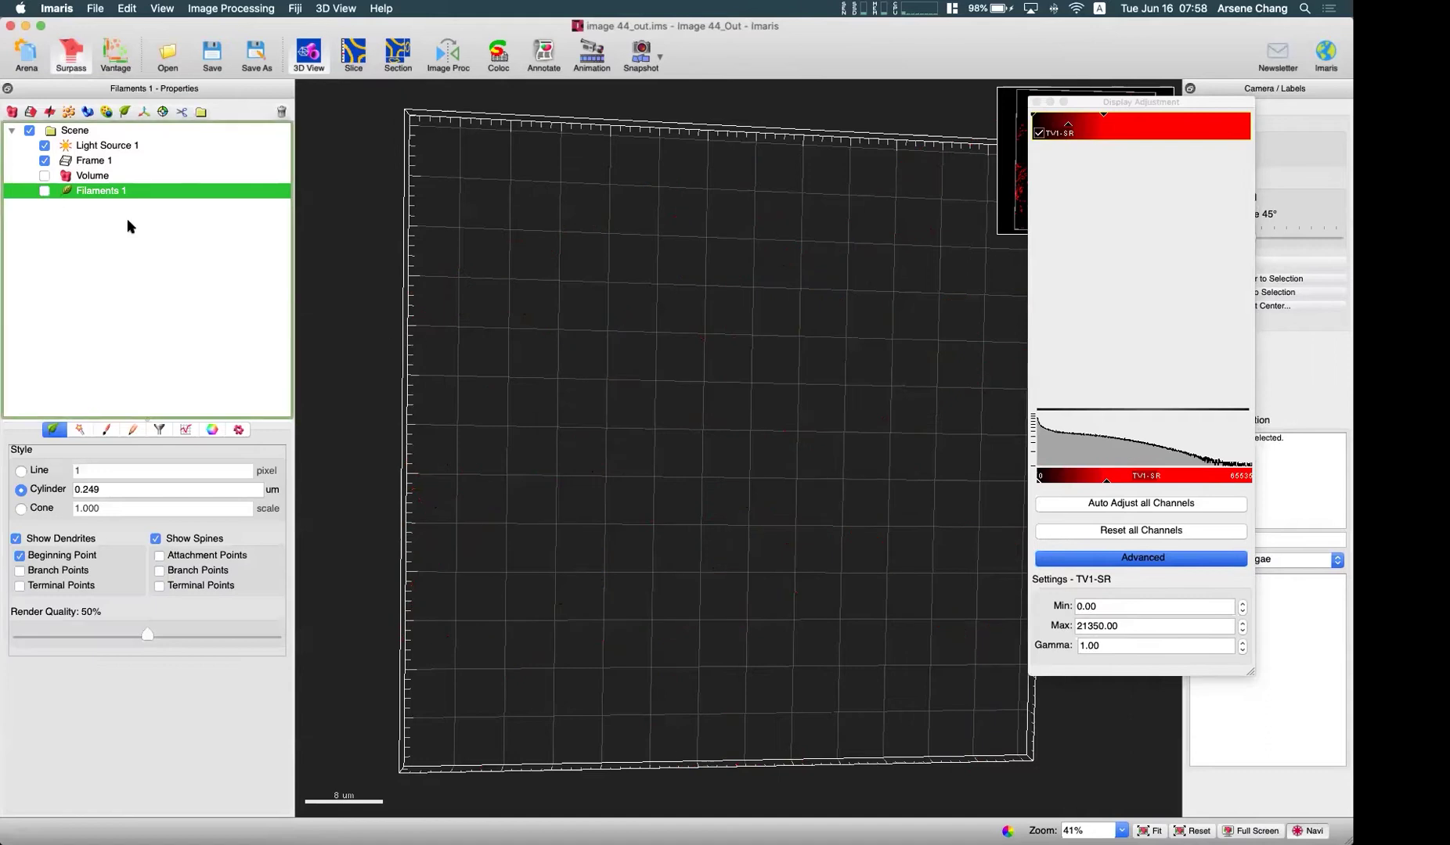
click(45, 176)
drag(922, 470, 642, 400)
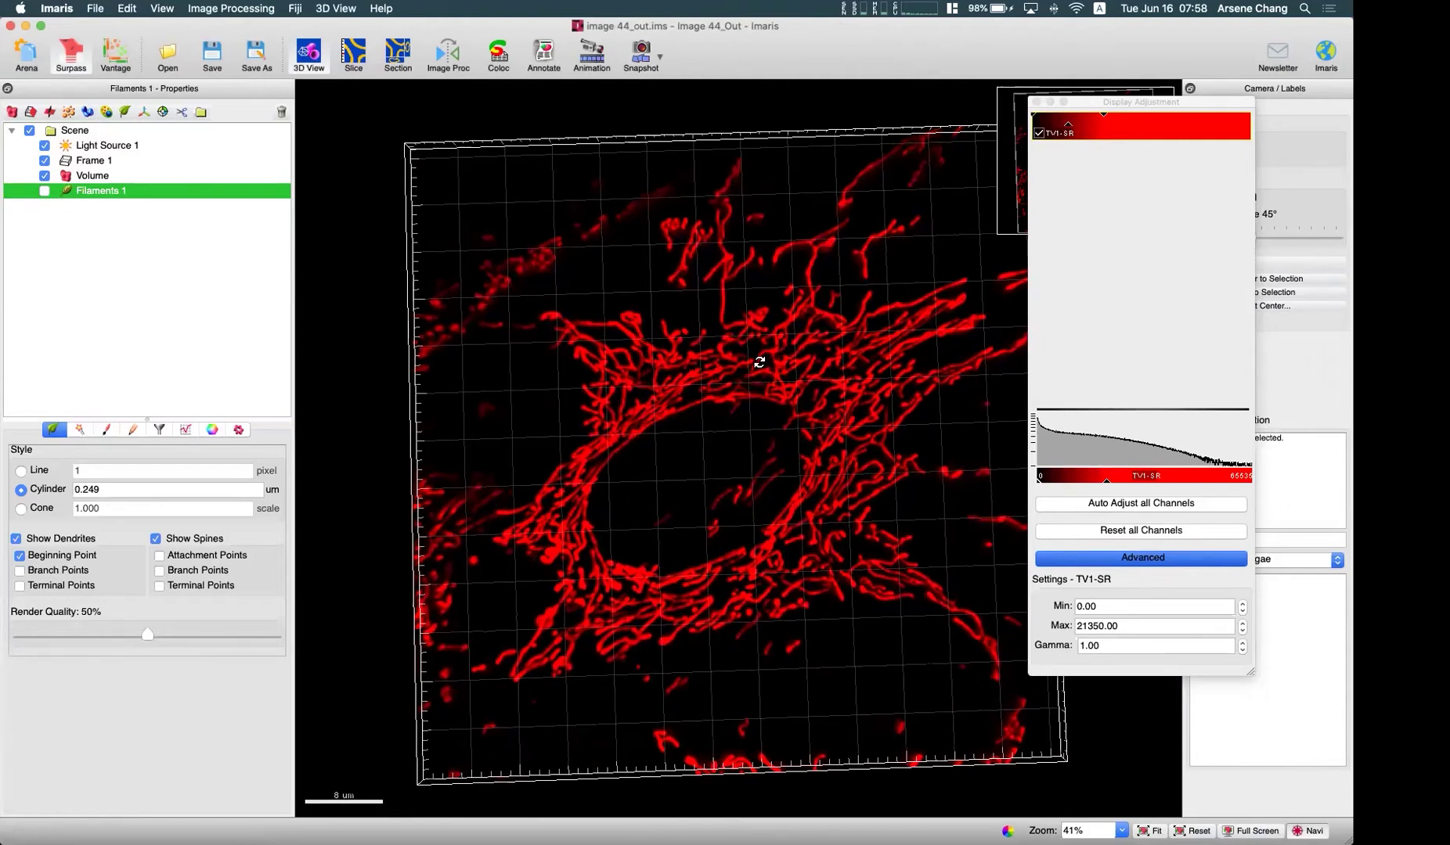
Step: Show Filaments 1 again with the Volume hidden, leaving only tracings, and tilt the view
click(44, 191)
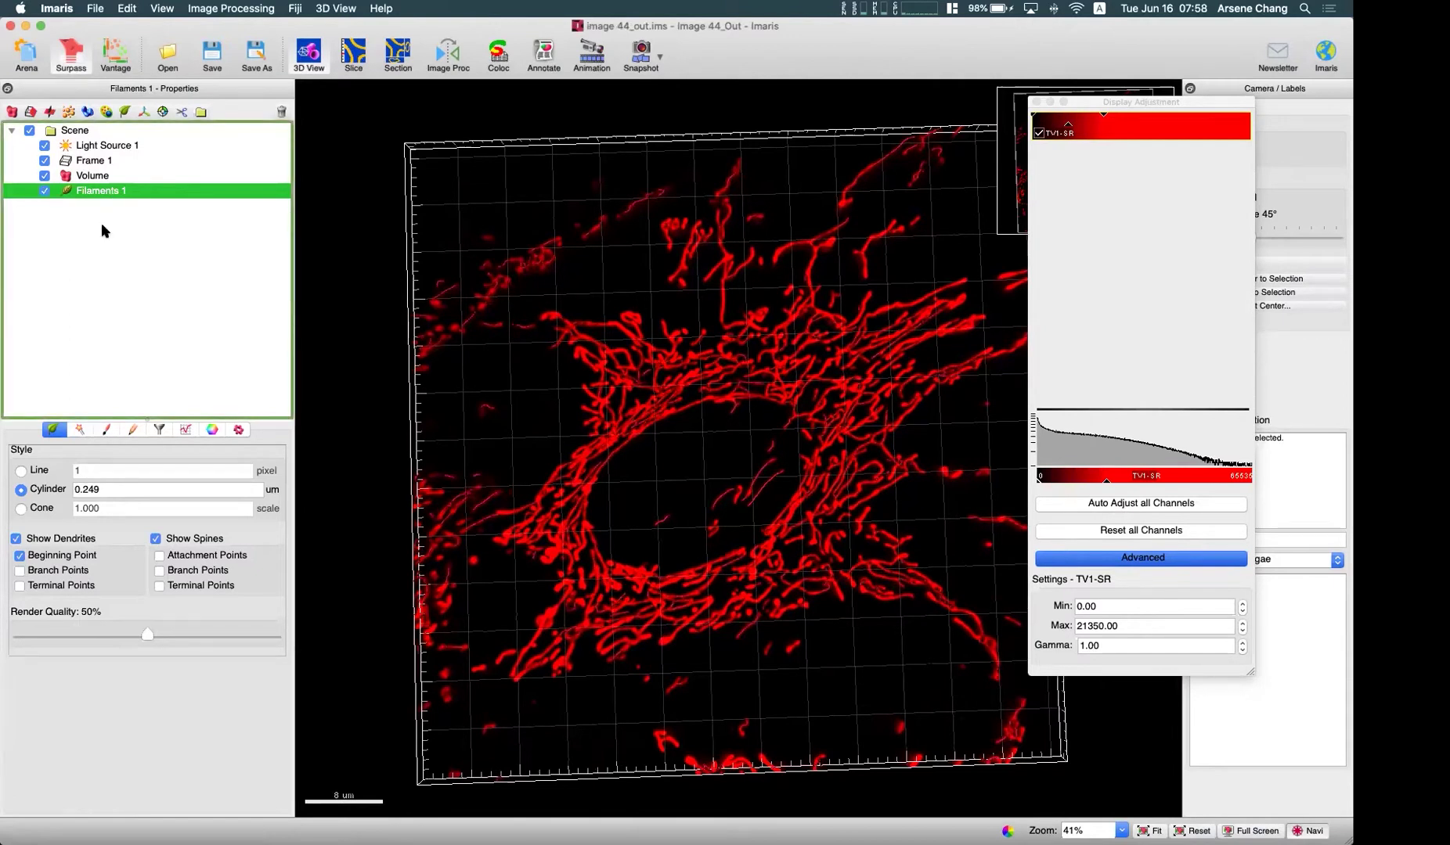
click(46, 175)
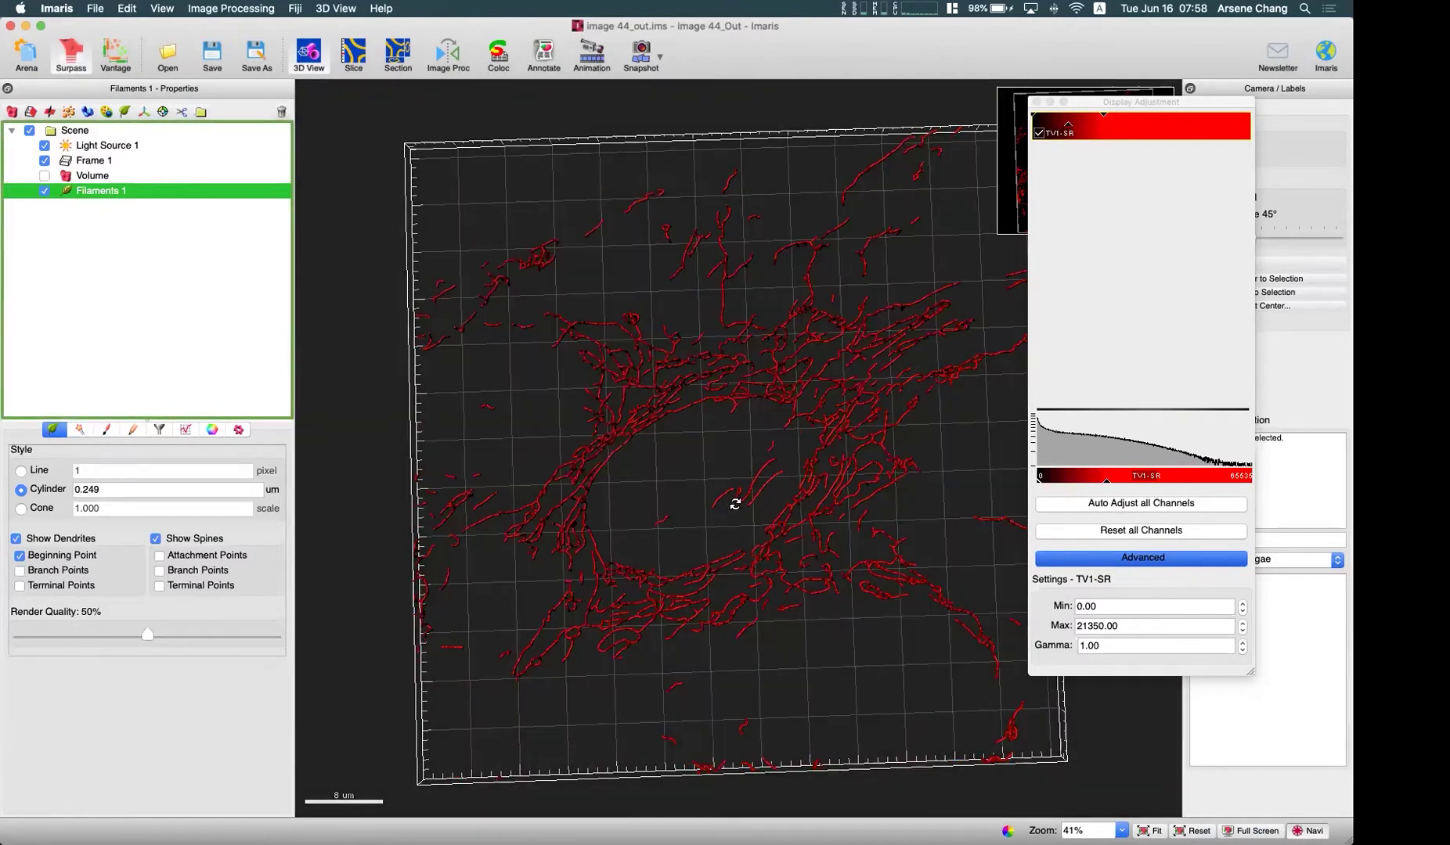
click(662, 438)
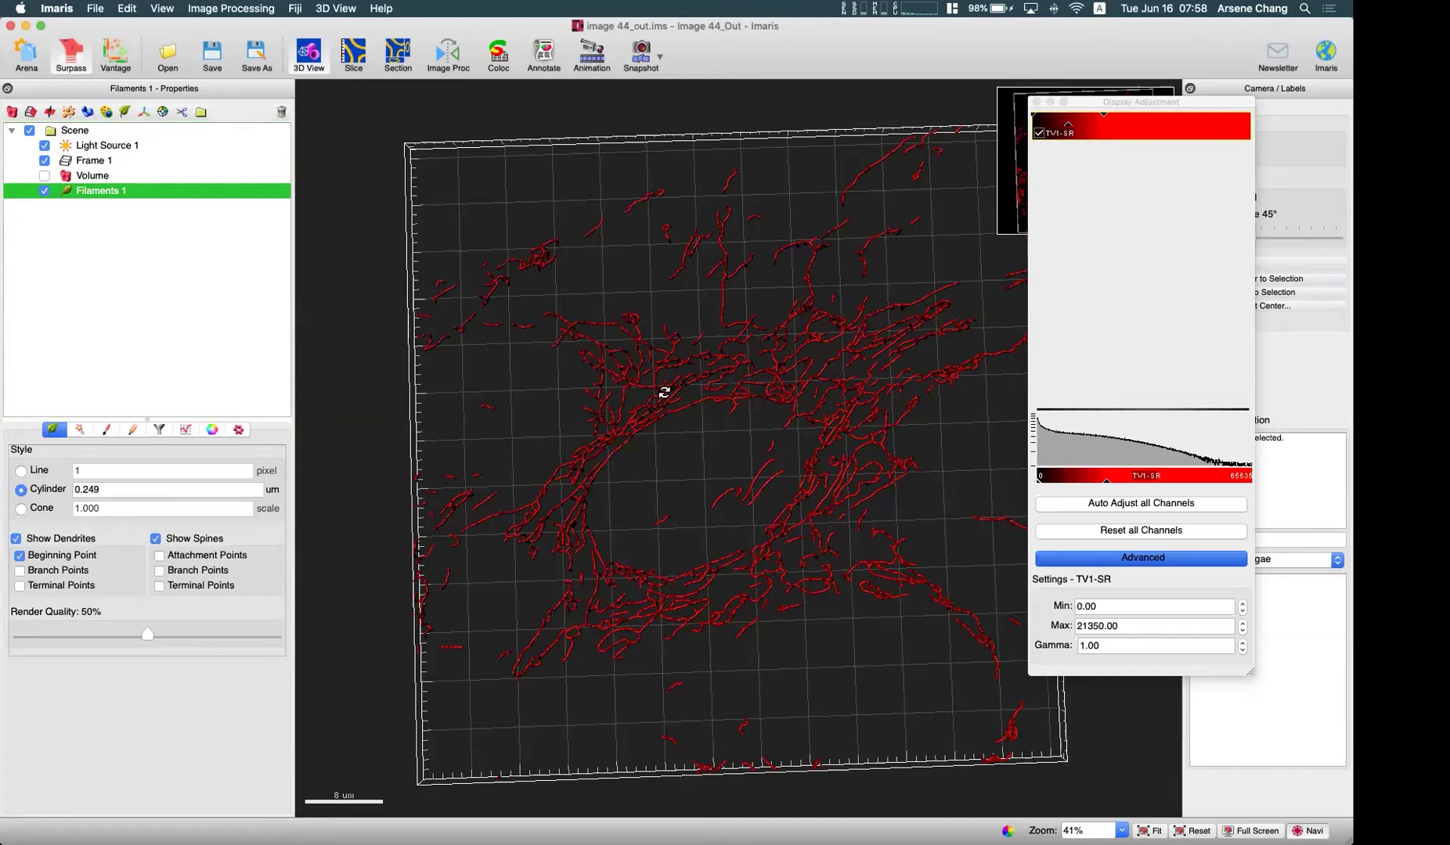
drag(673, 391, 317, 446)
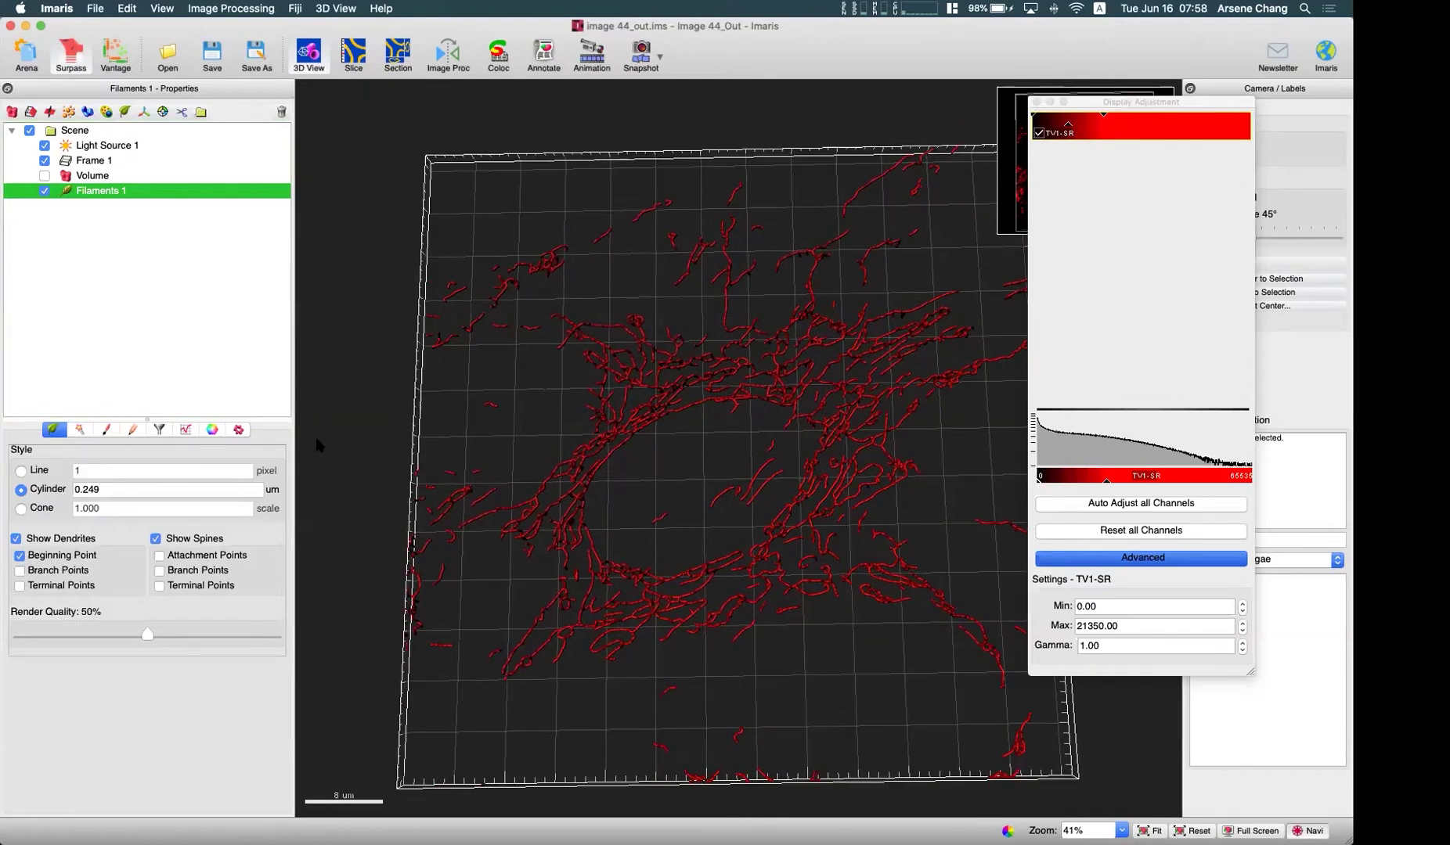
Step: Check the Filaments 1 creation parameters, then switch to its editing options
click(79, 430)
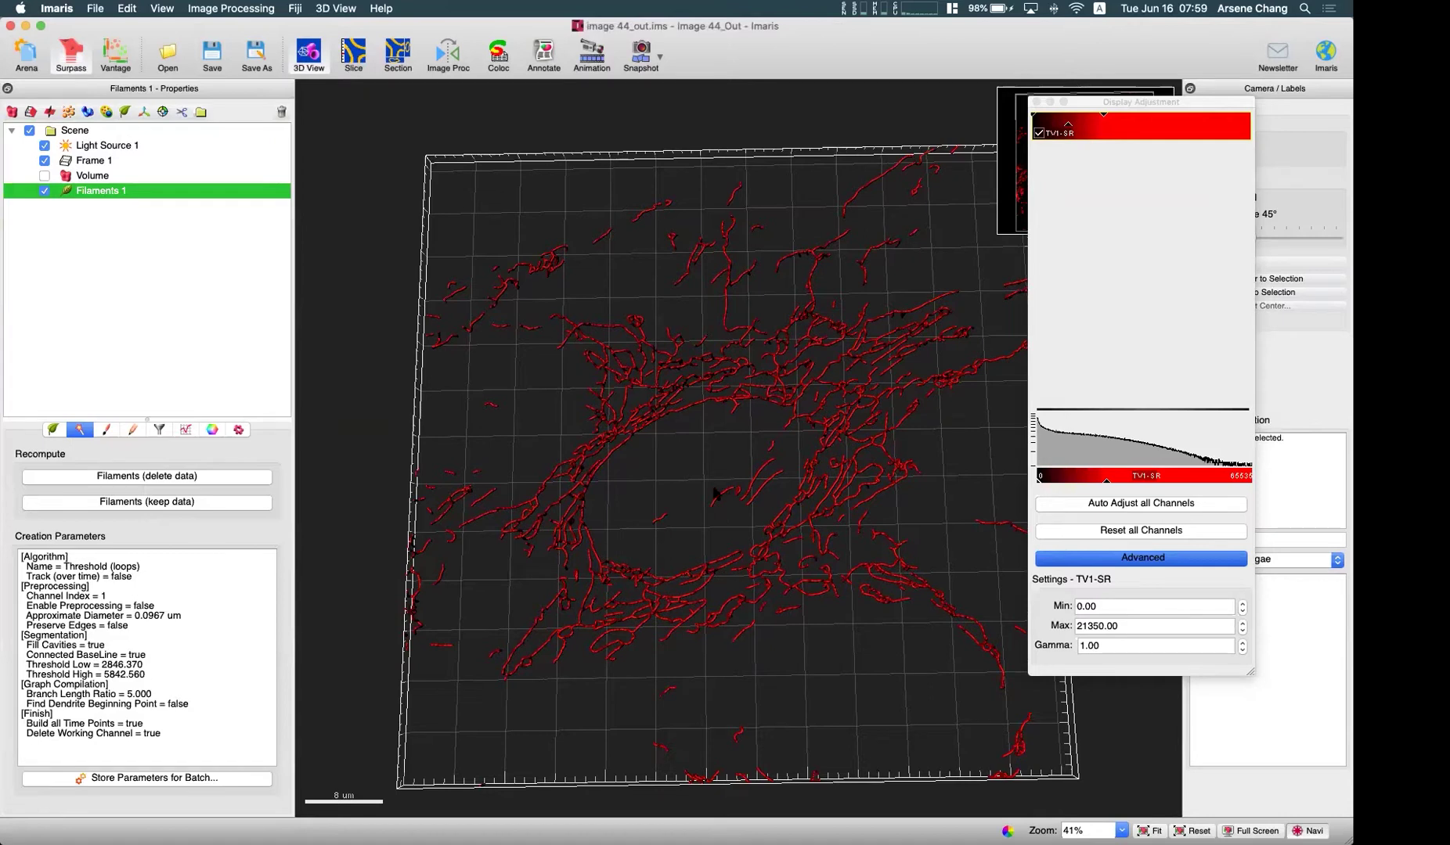
click(133, 430)
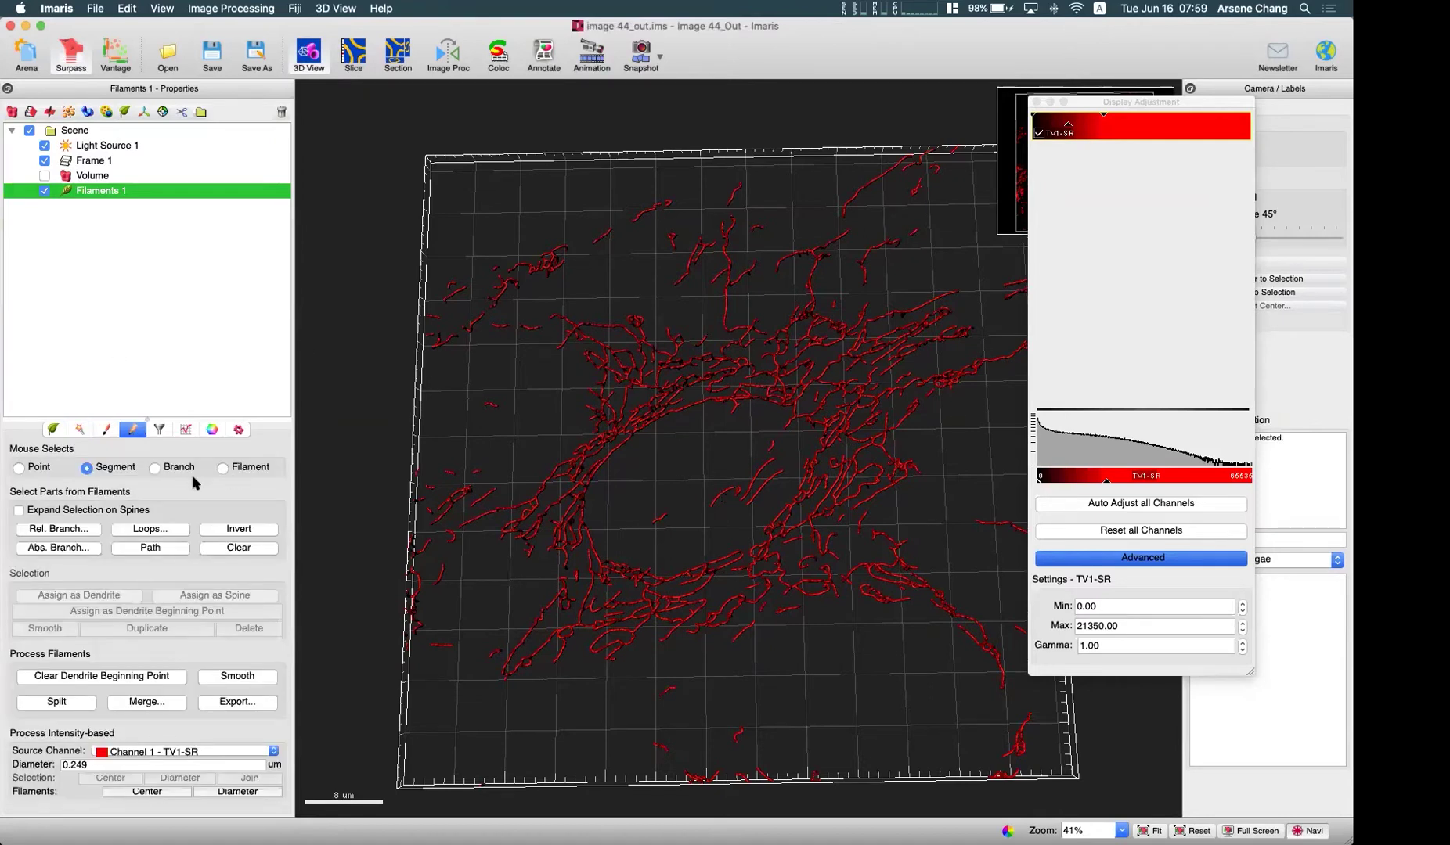
scroll(732, 501, up, 5)
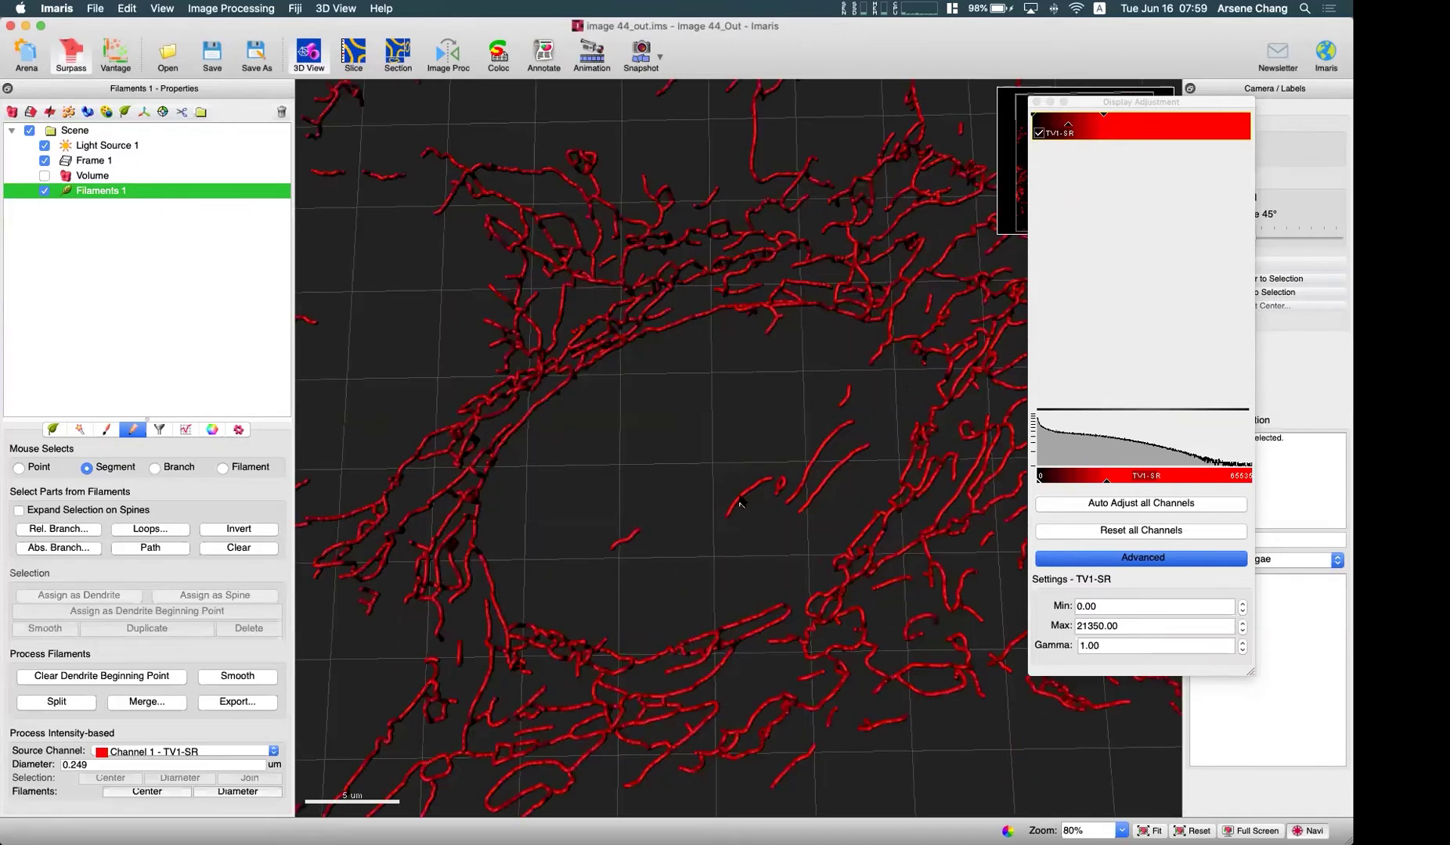
Step: Select a filament segment near the cell centre, settling on the neighbouring one
click(740, 505)
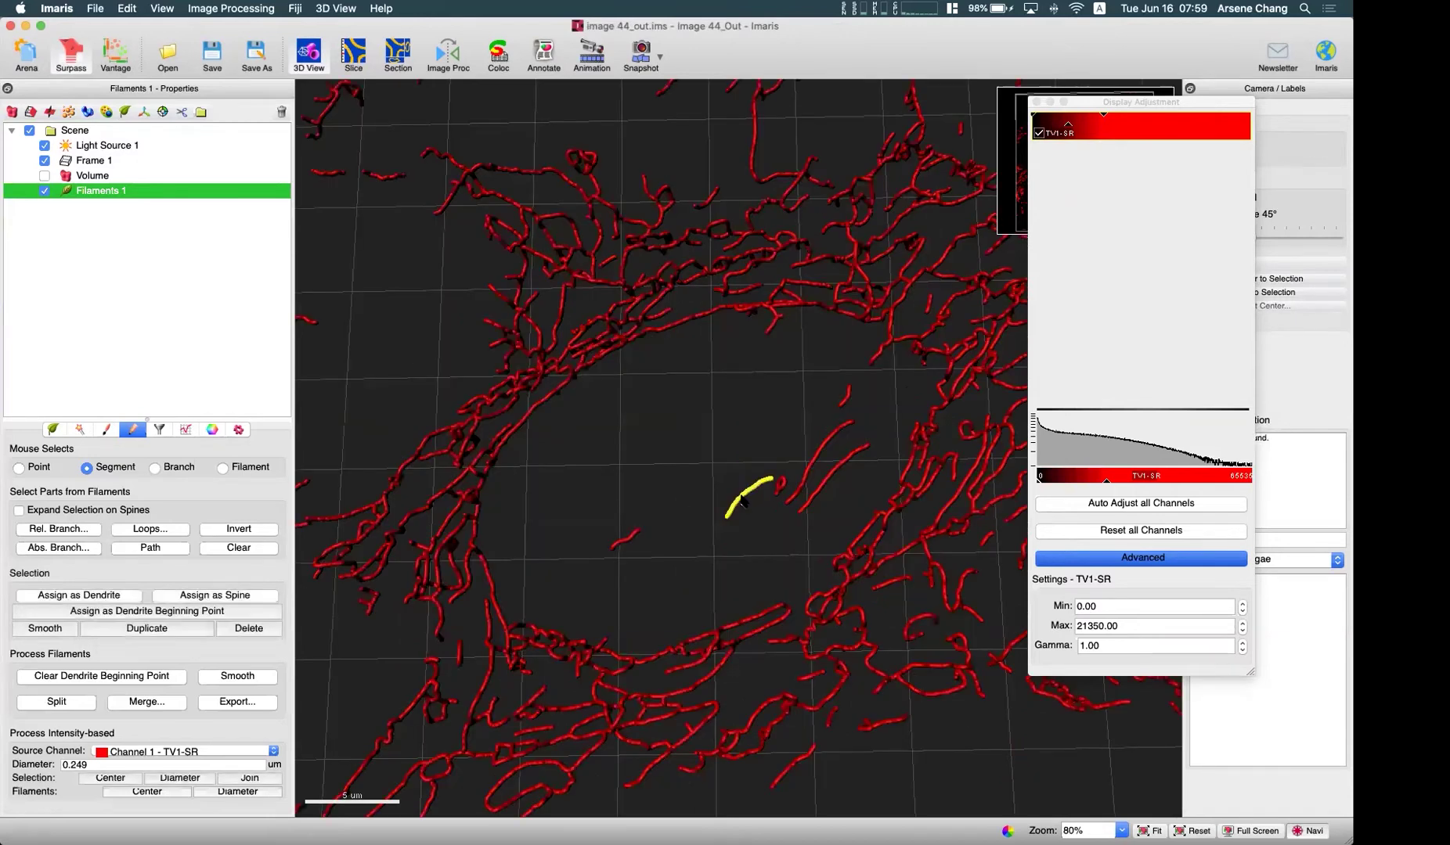
click(811, 464)
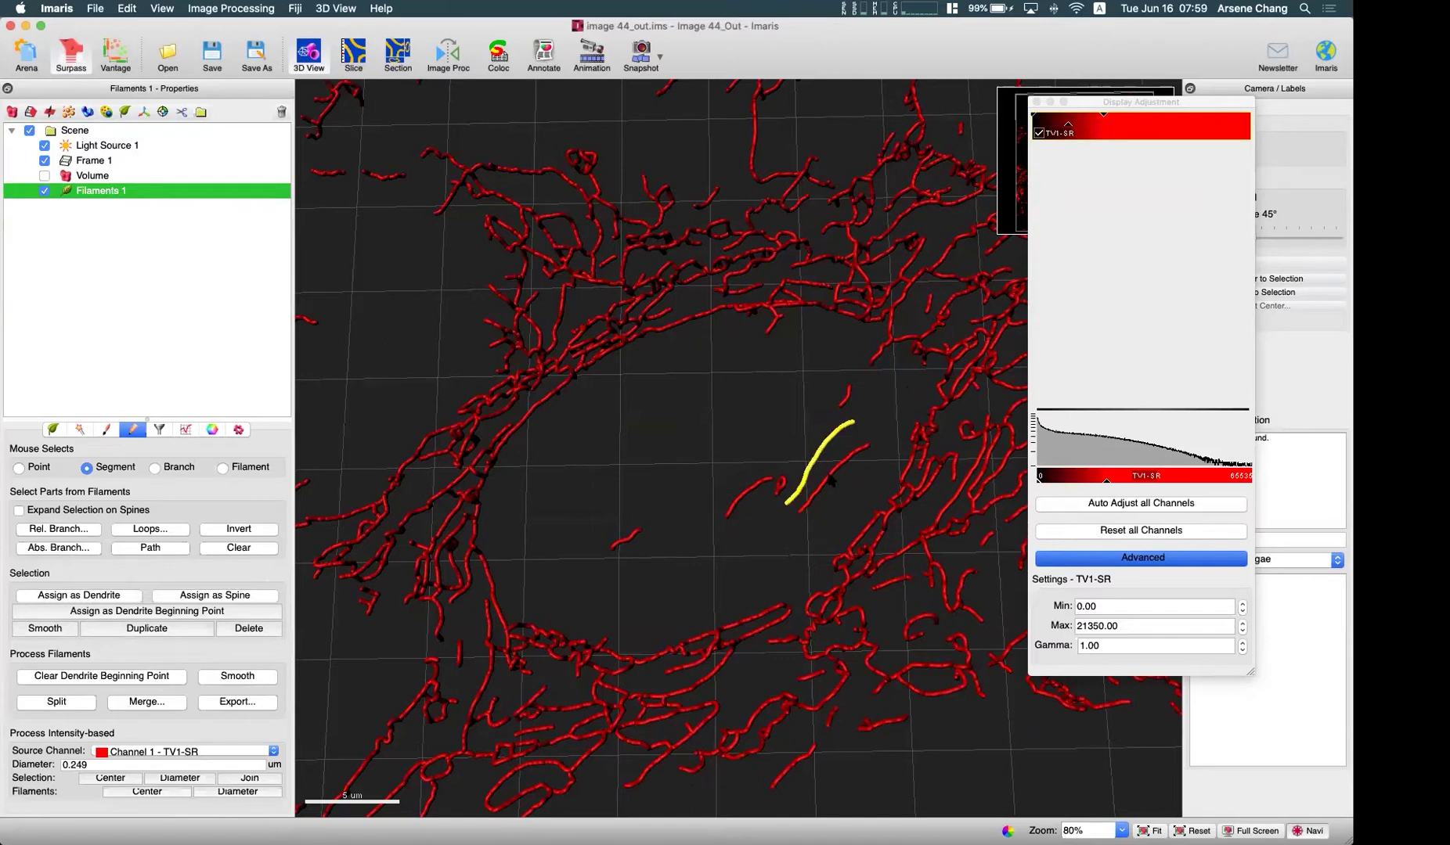
scroll(615, 340, down, 4)
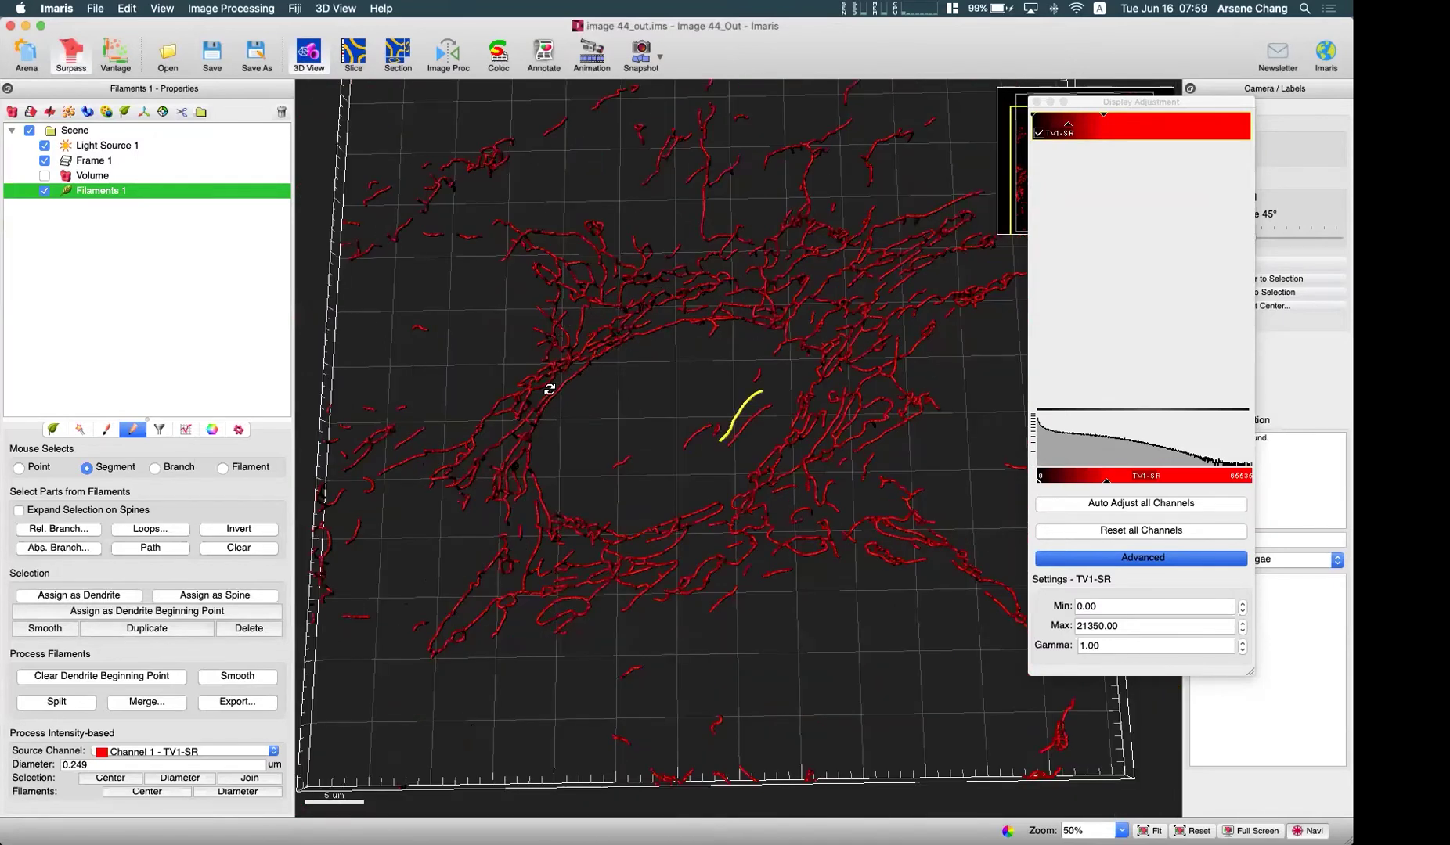
scroll(644, 348, down, 2)
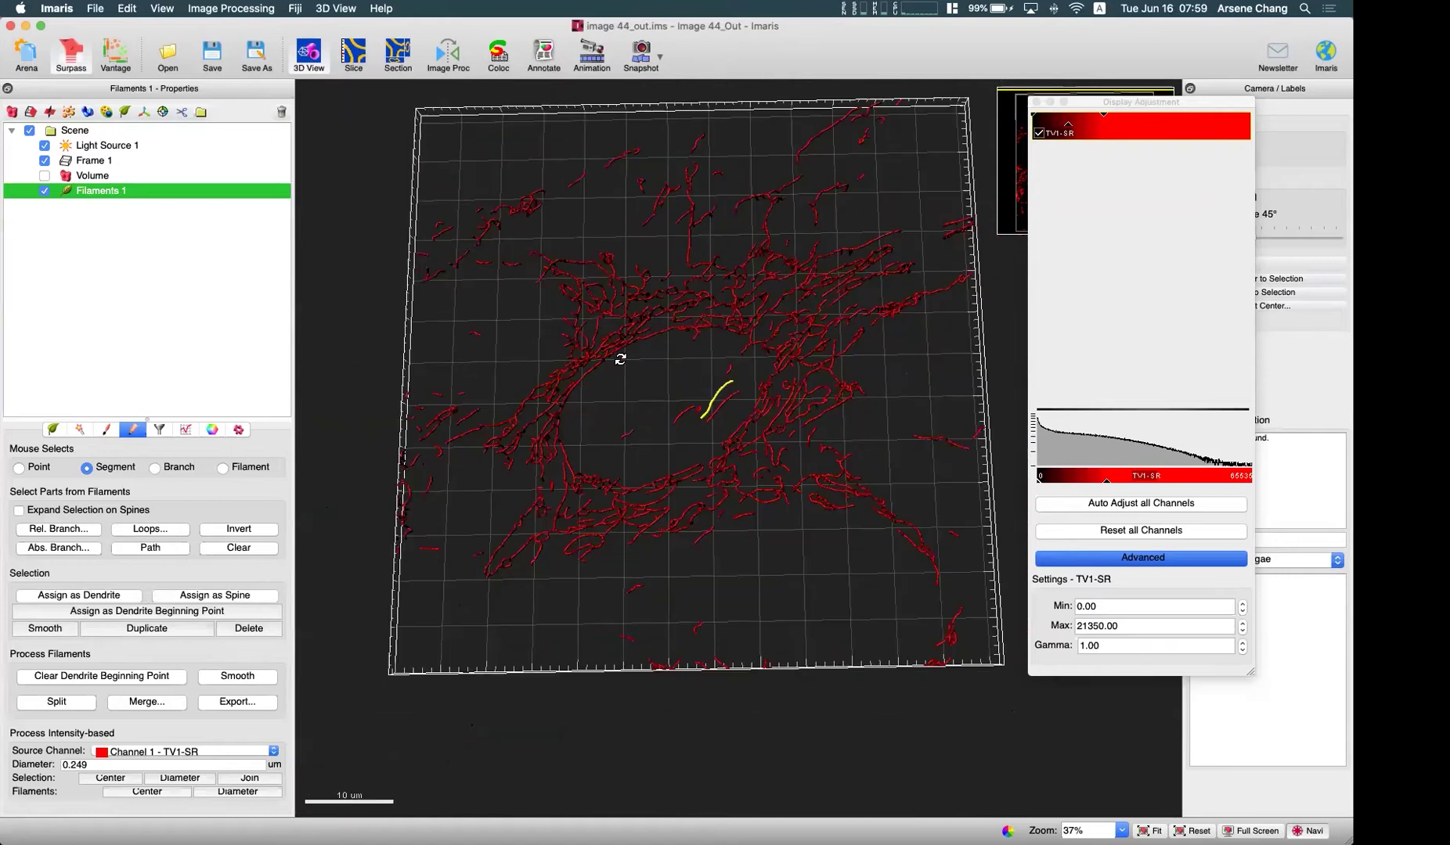
Step: Check the selected segment's statistics, then set Mouse Selects to Branch and clear the selection
click(185, 429)
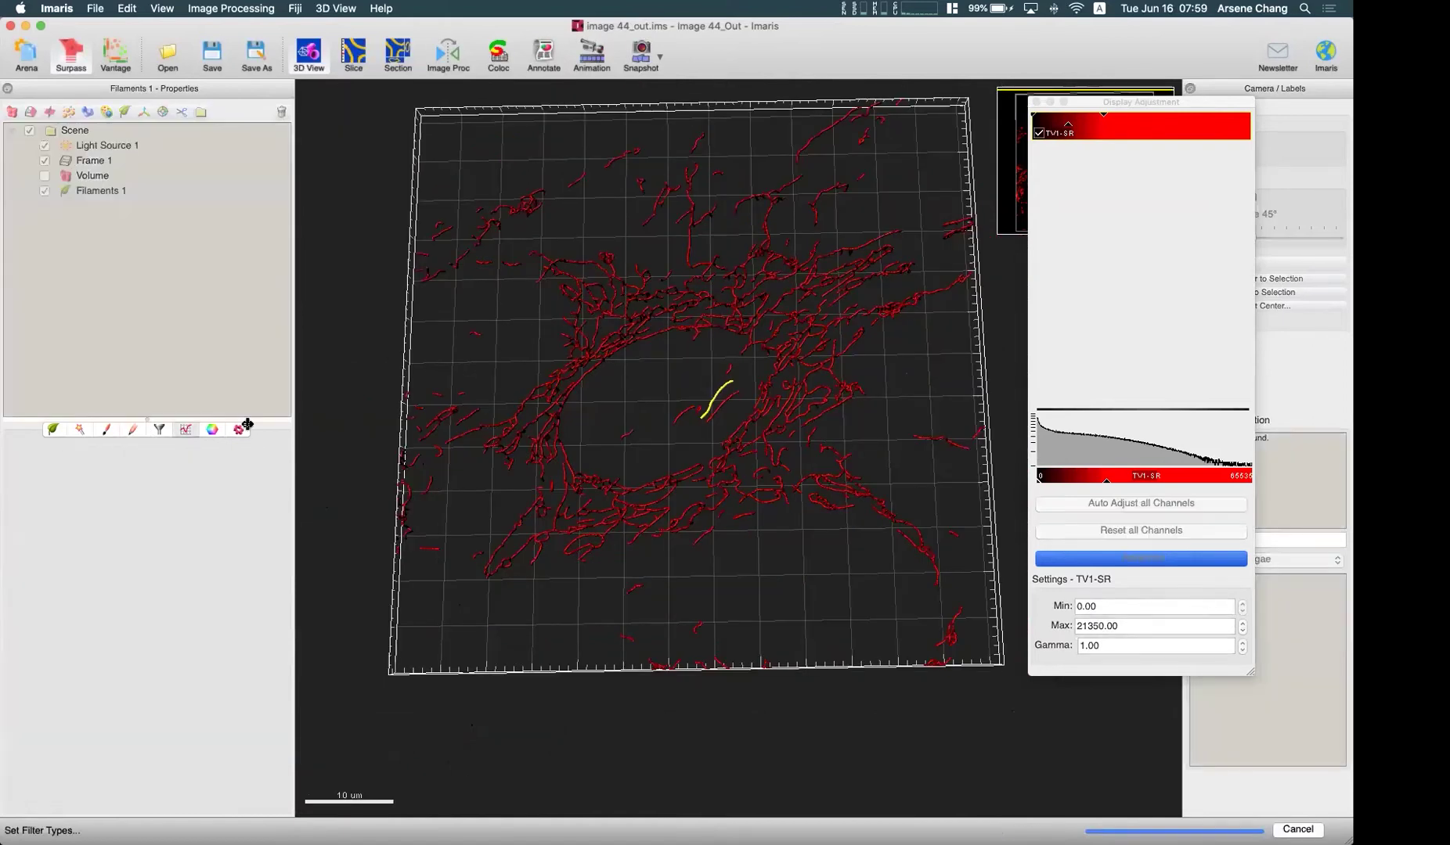
click(624, 349)
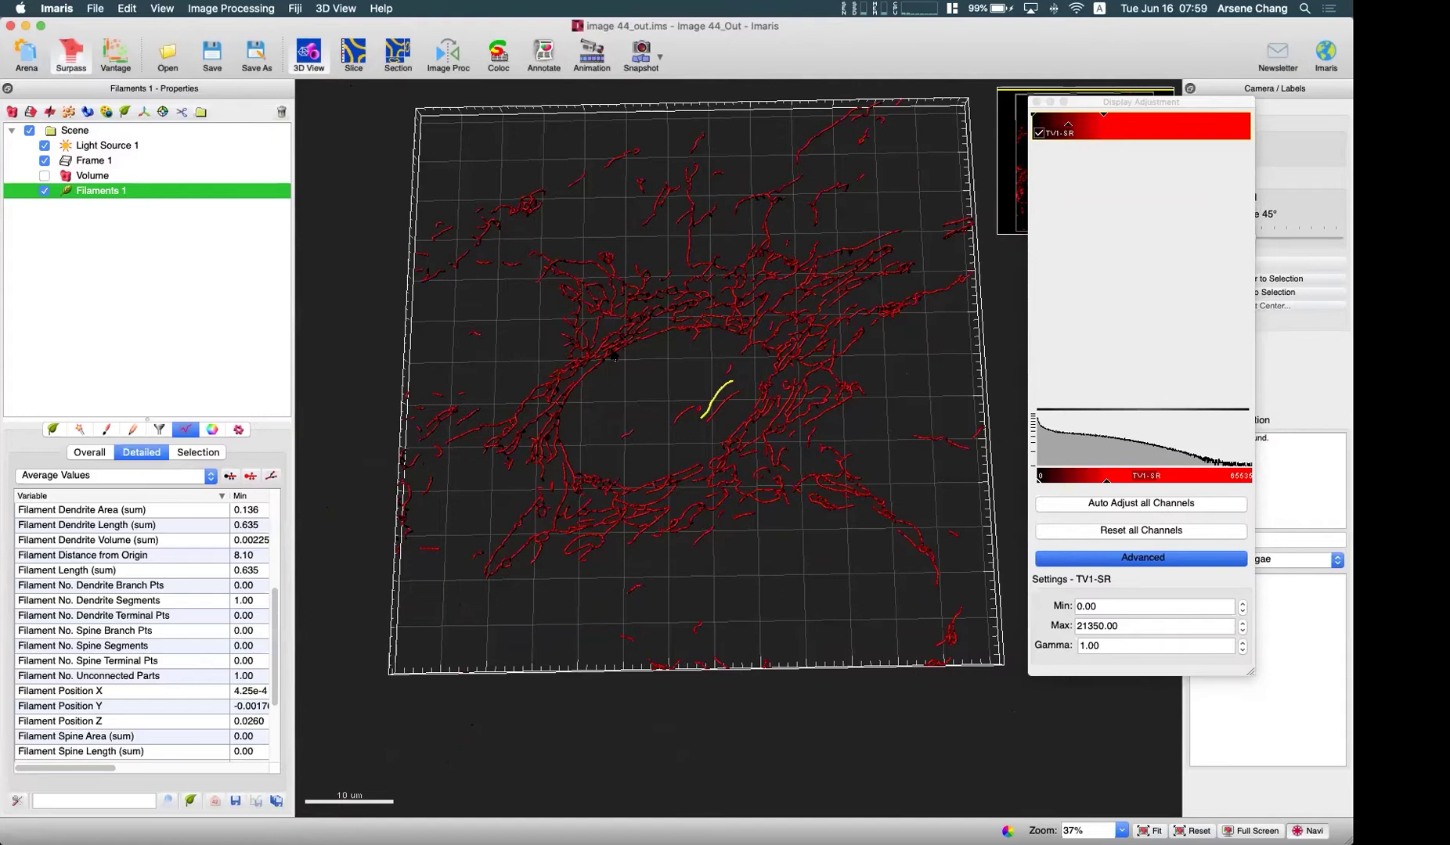
click(133, 430)
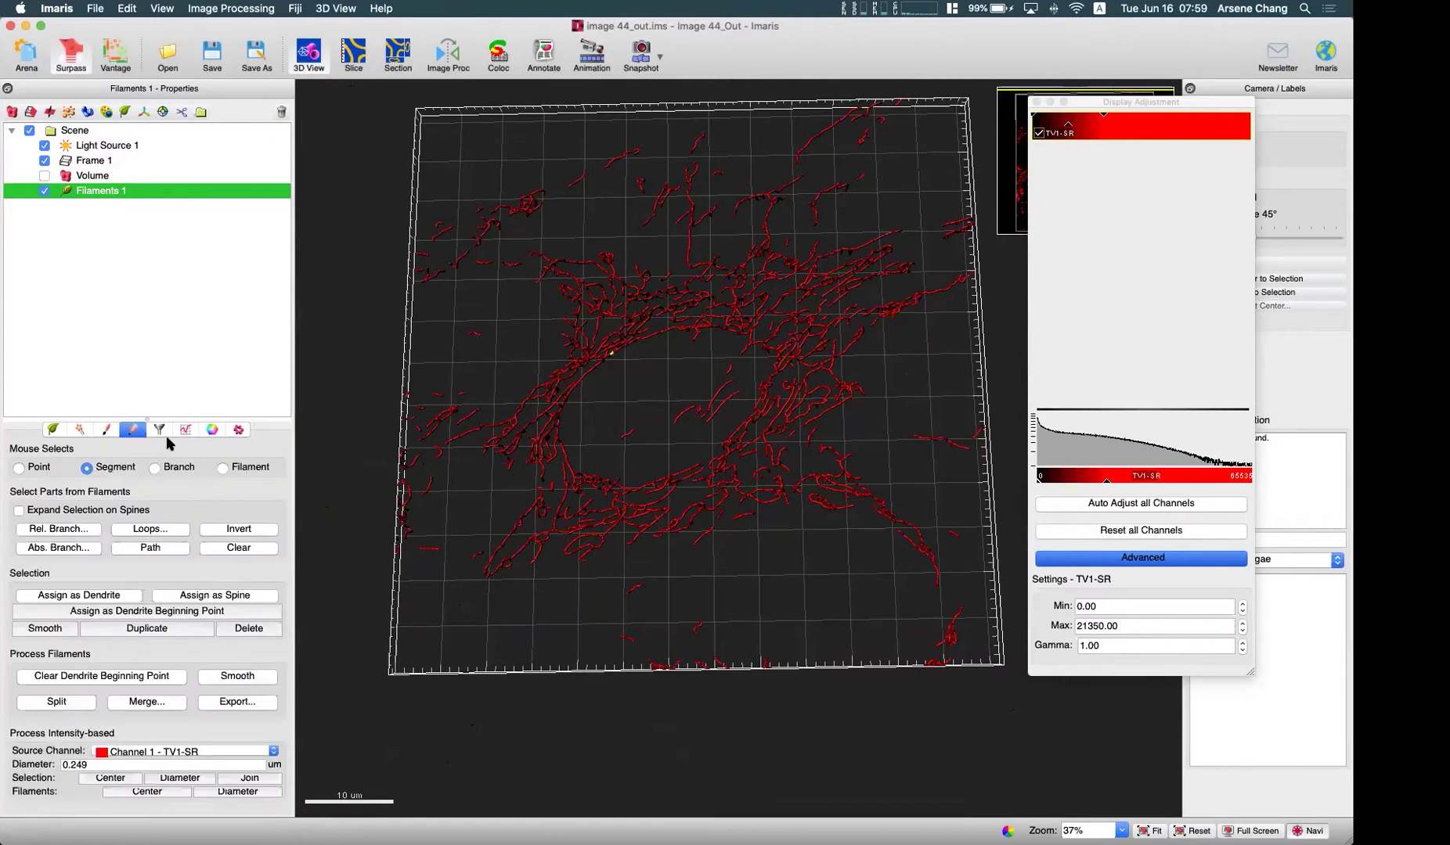
click(194, 470)
click(591, 375)
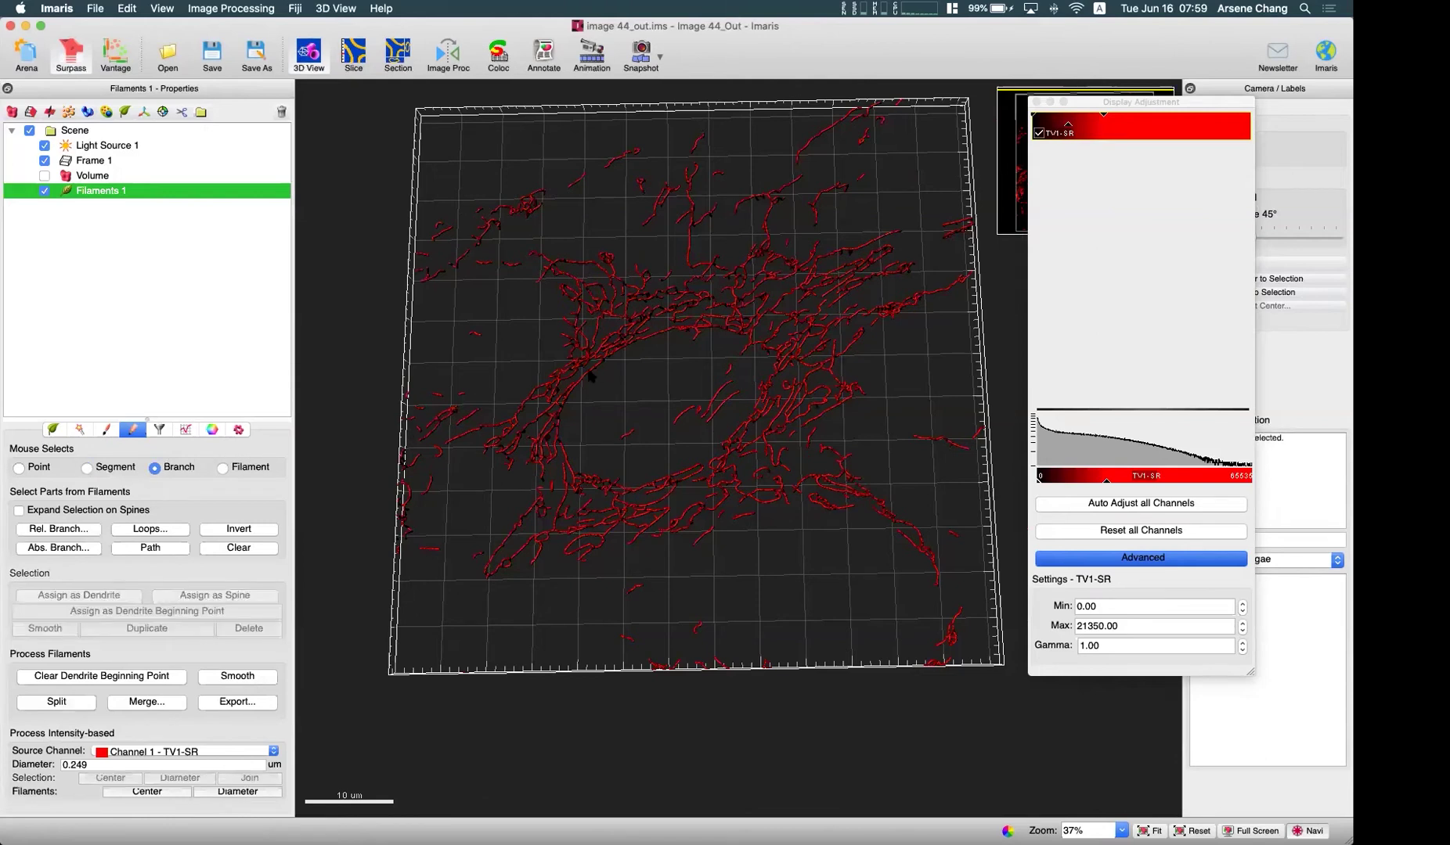
Step: Select the large connected filament network, then hide the trace and show the mitochondria volume
click(588, 376)
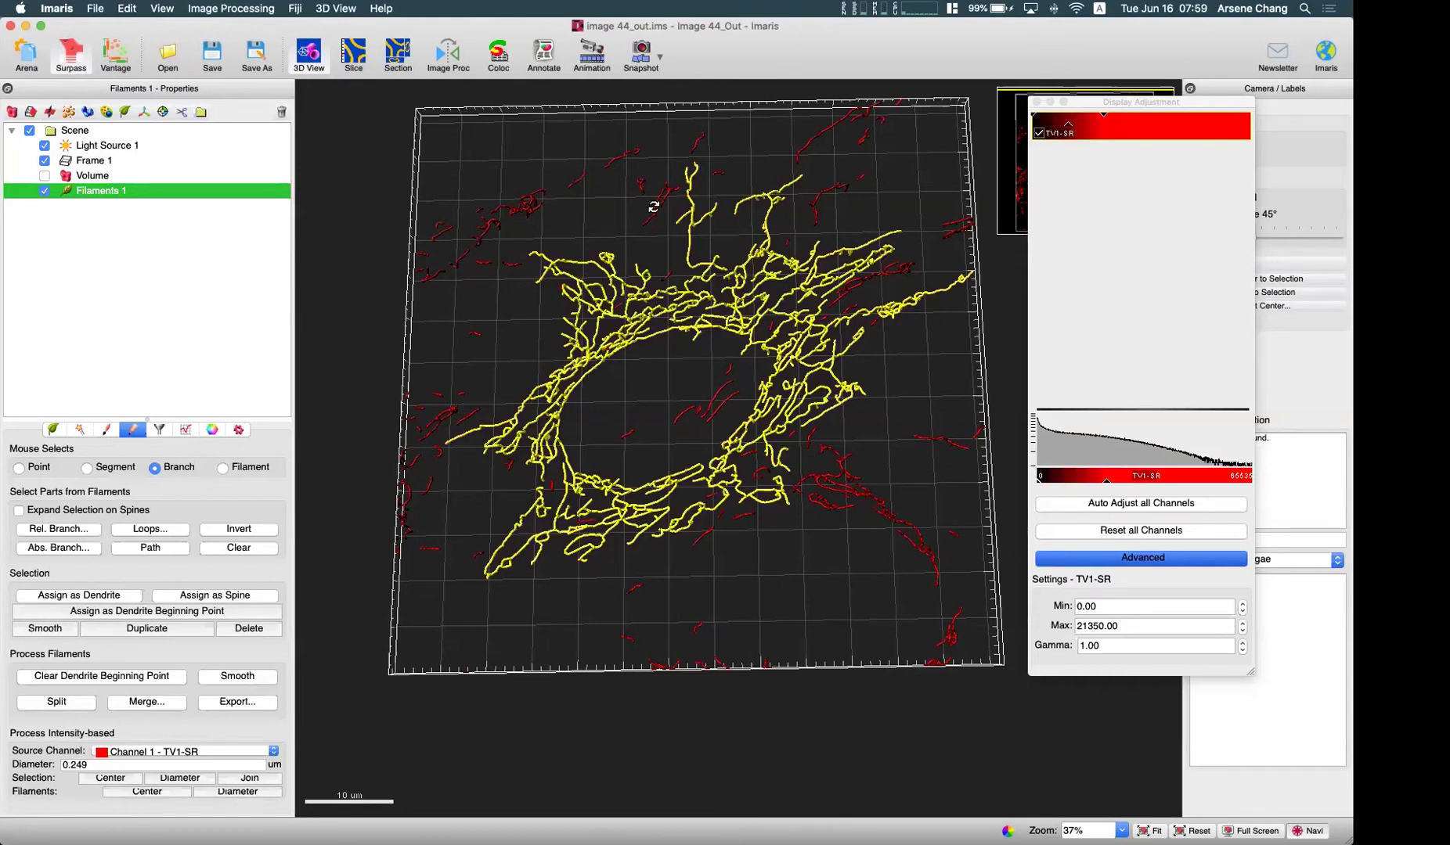
scroll(654, 206, down, 3)
scroll(628, 347, up, 7)
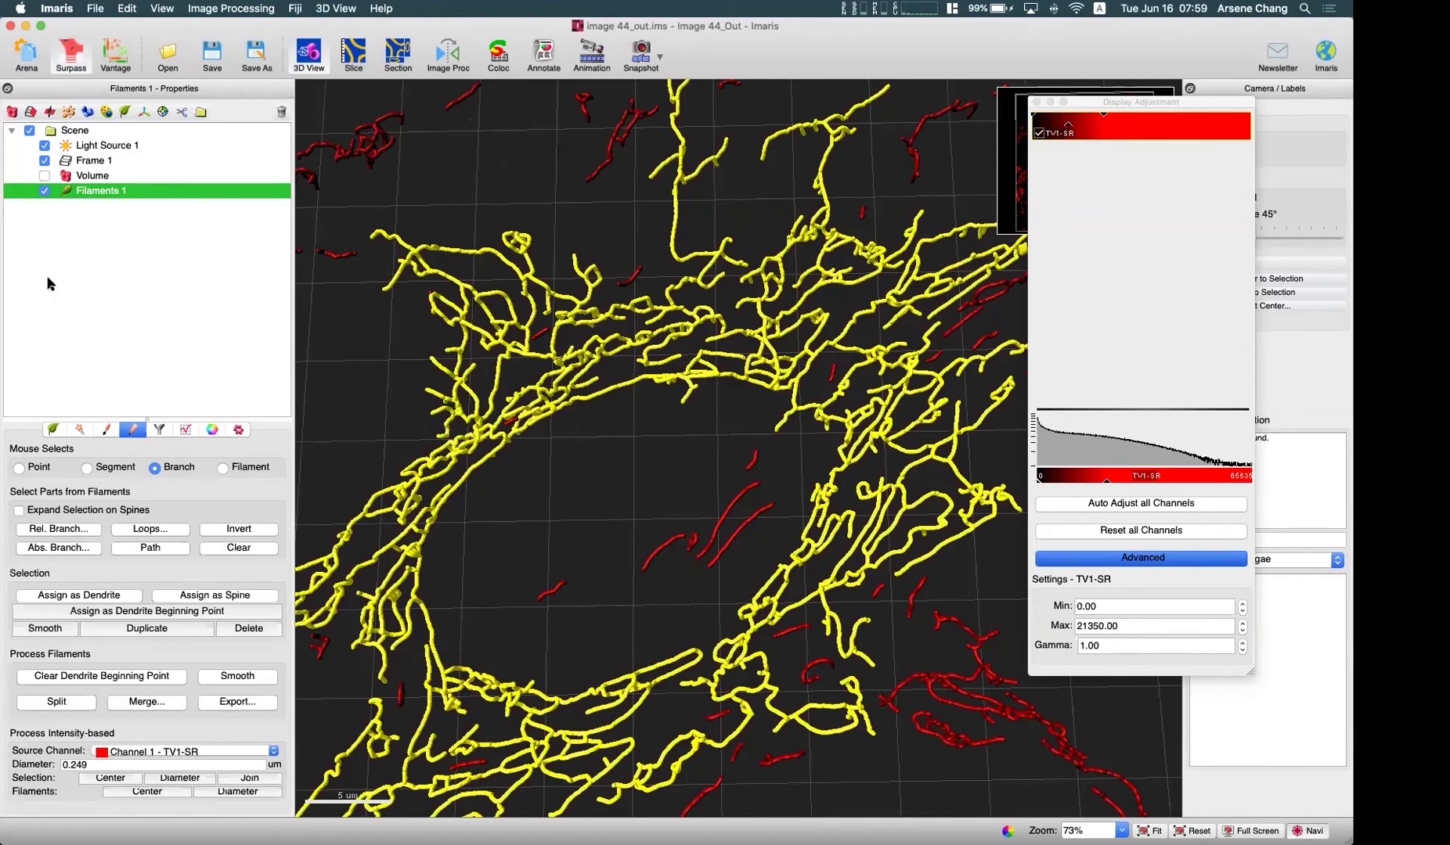
click(45, 191)
click(45, 175)
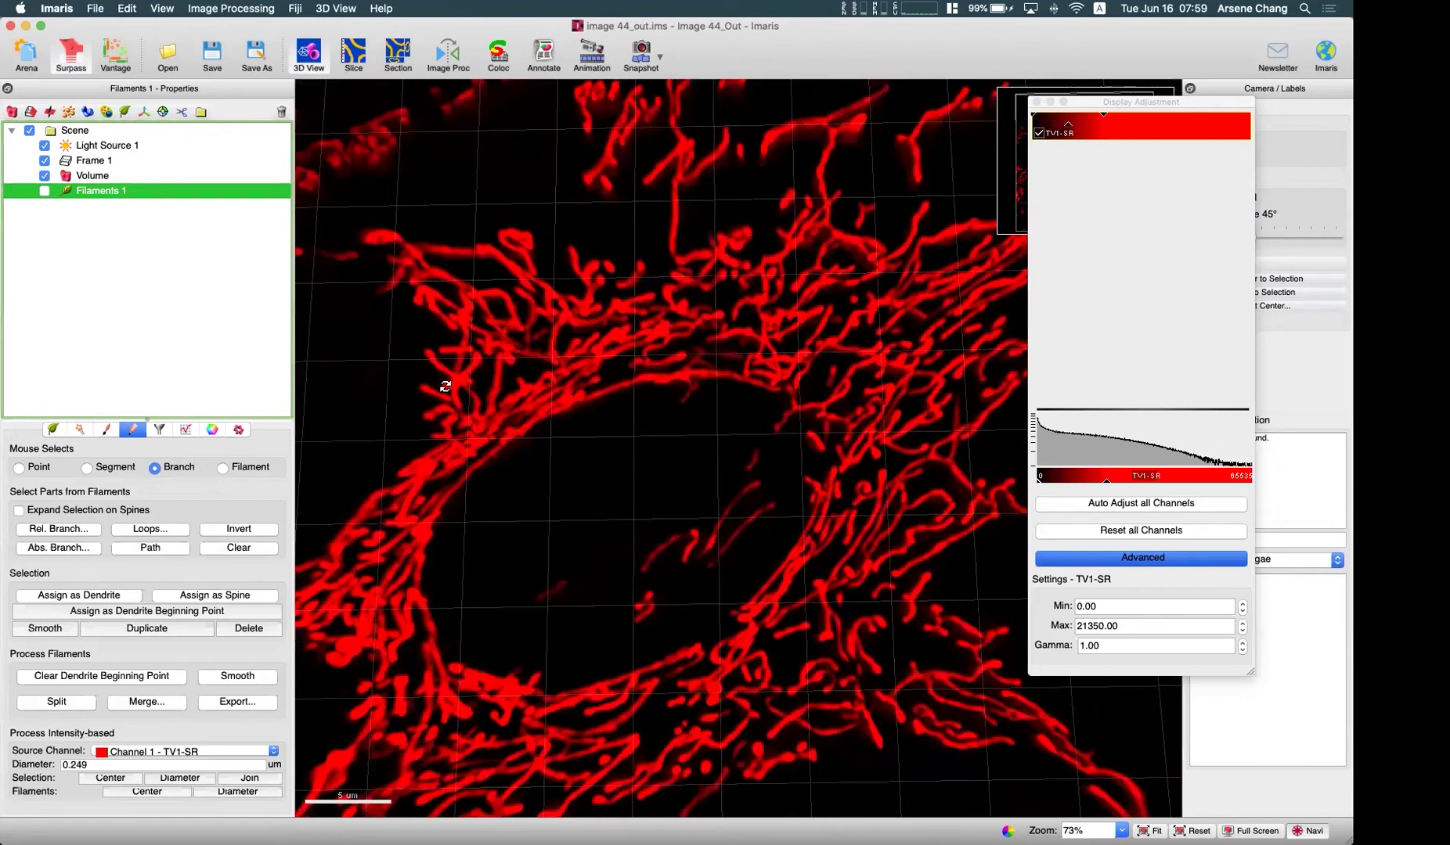
scroll(511, 431, down, 5)
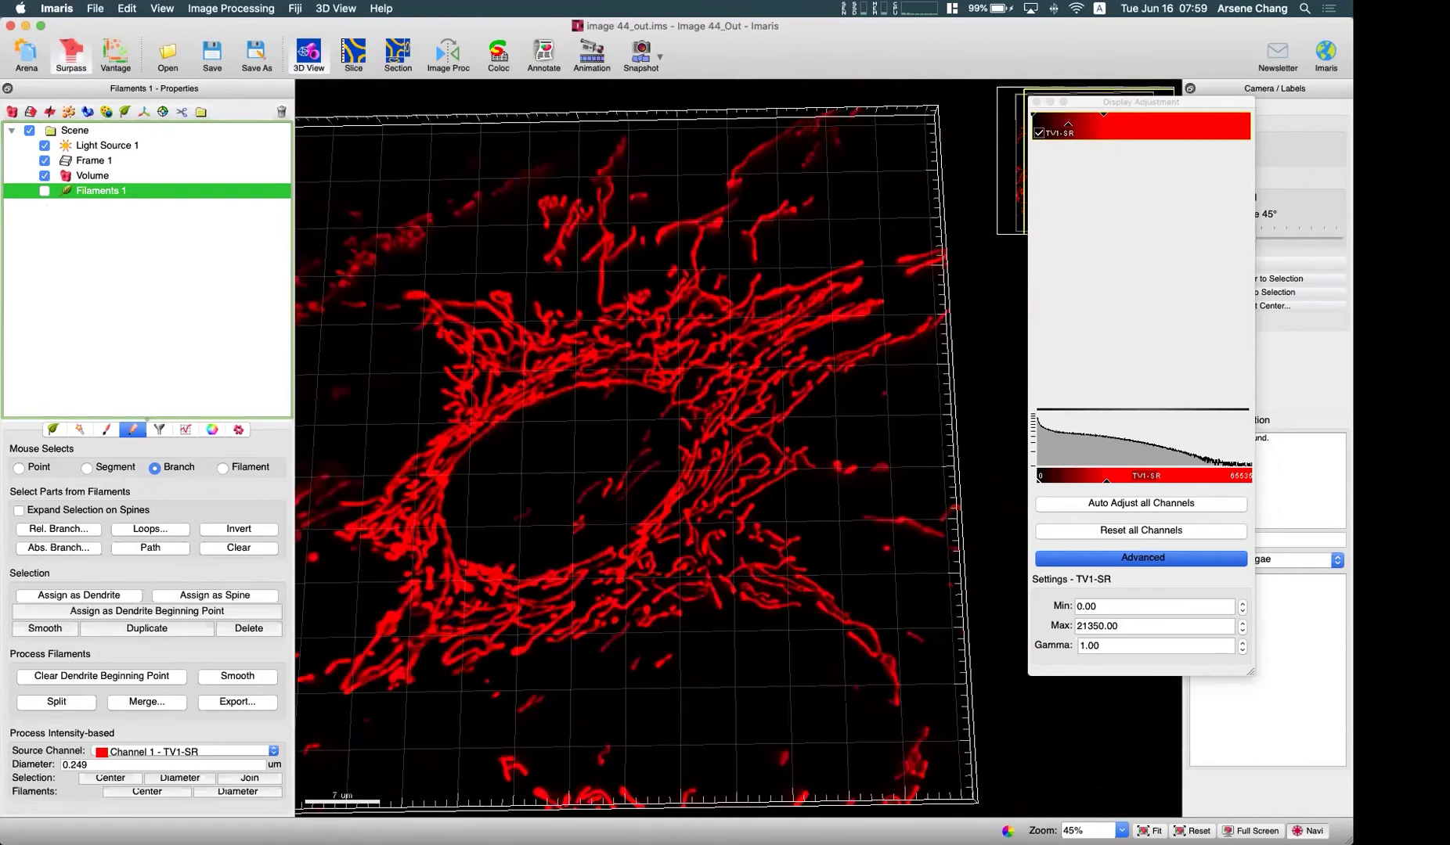
Step: Overlay Filaments 1 on the volume, select whole branches, zoom in, and clear the selection
click(44, 191)
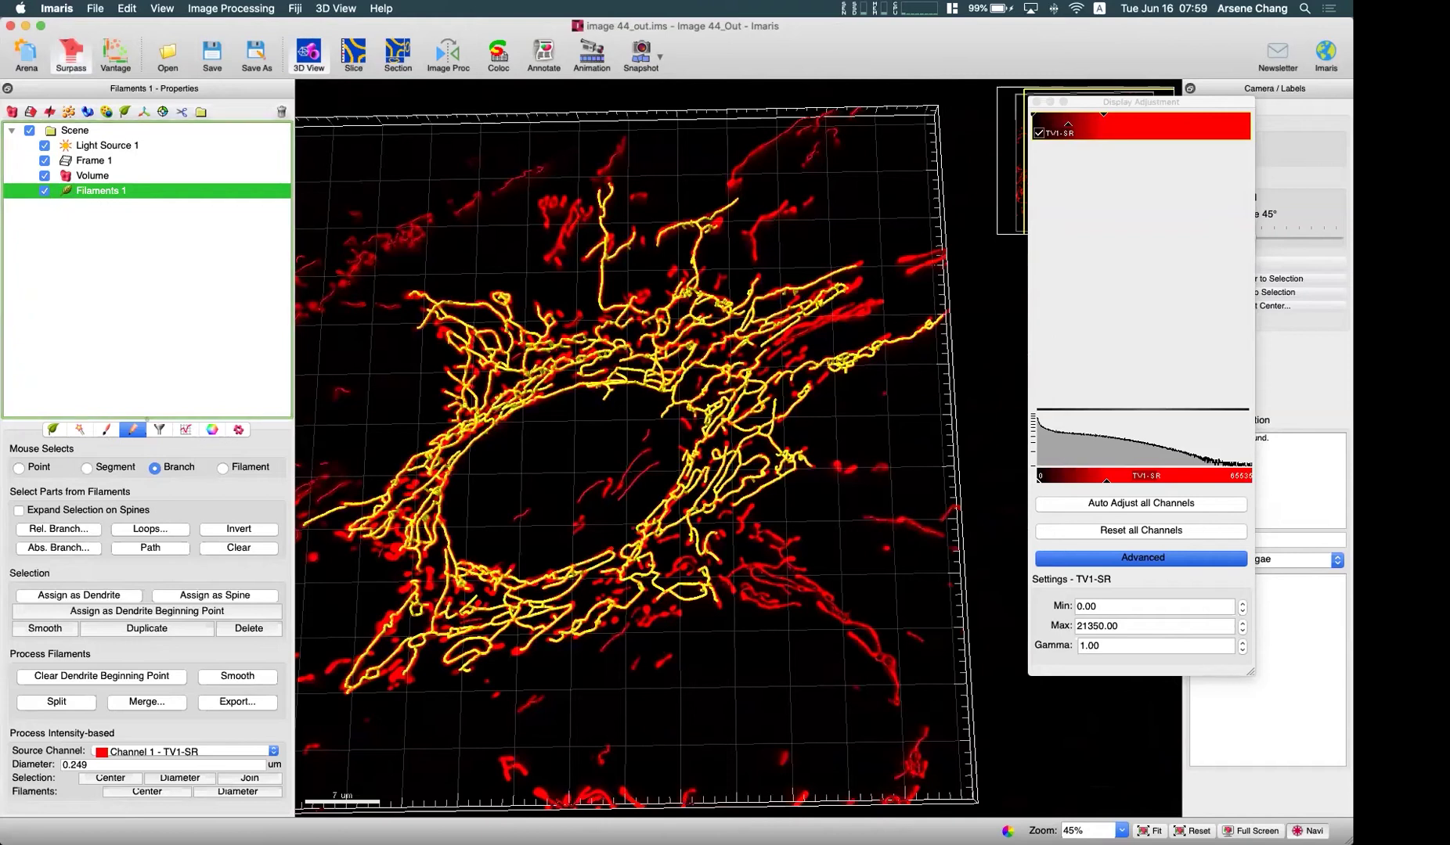
click(154, 468)
scroll(540, 400, up, 2)
scroll(540, 400, up, 5)
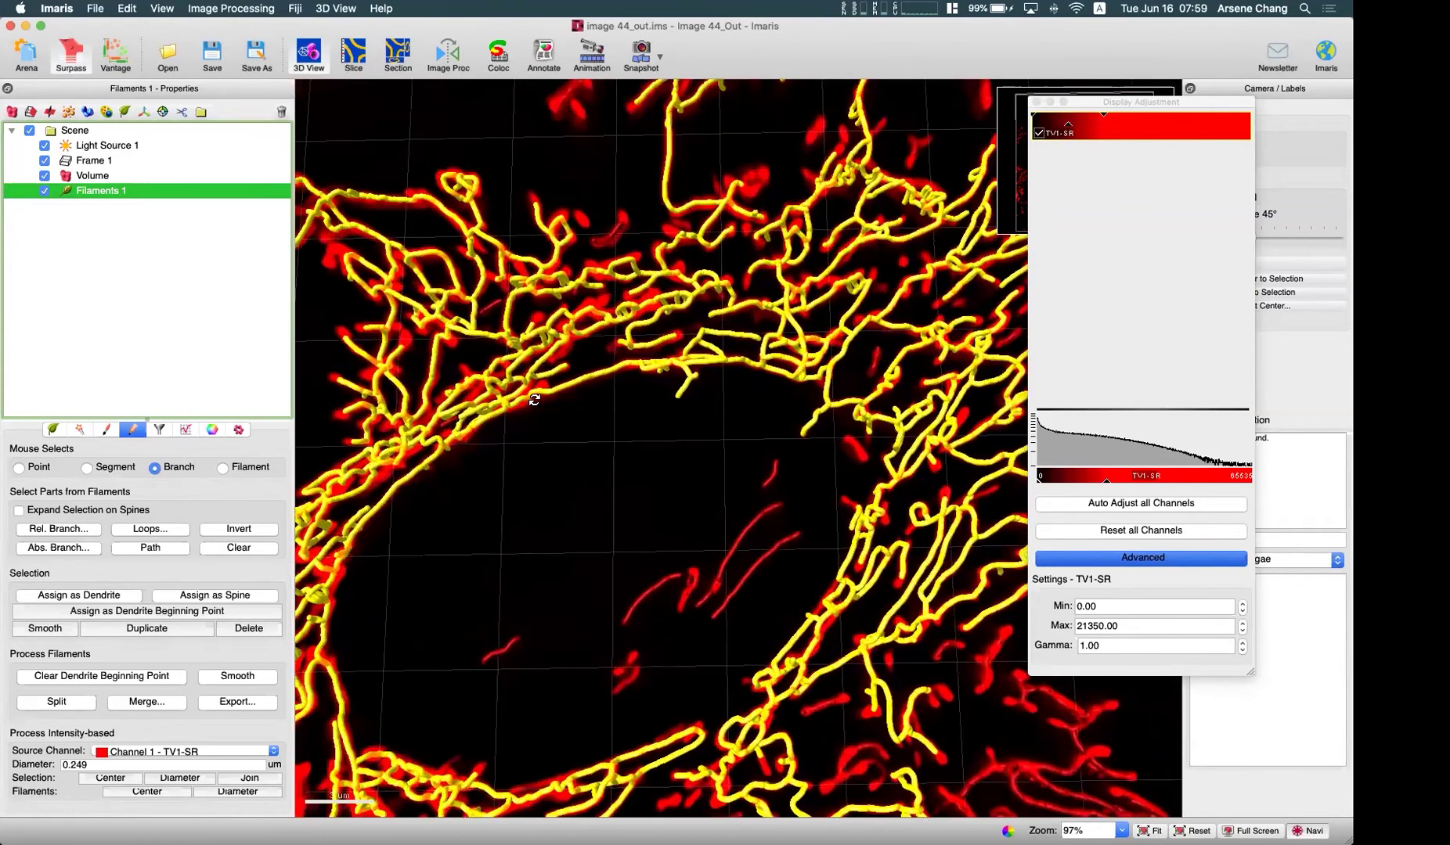
click(541, 399)
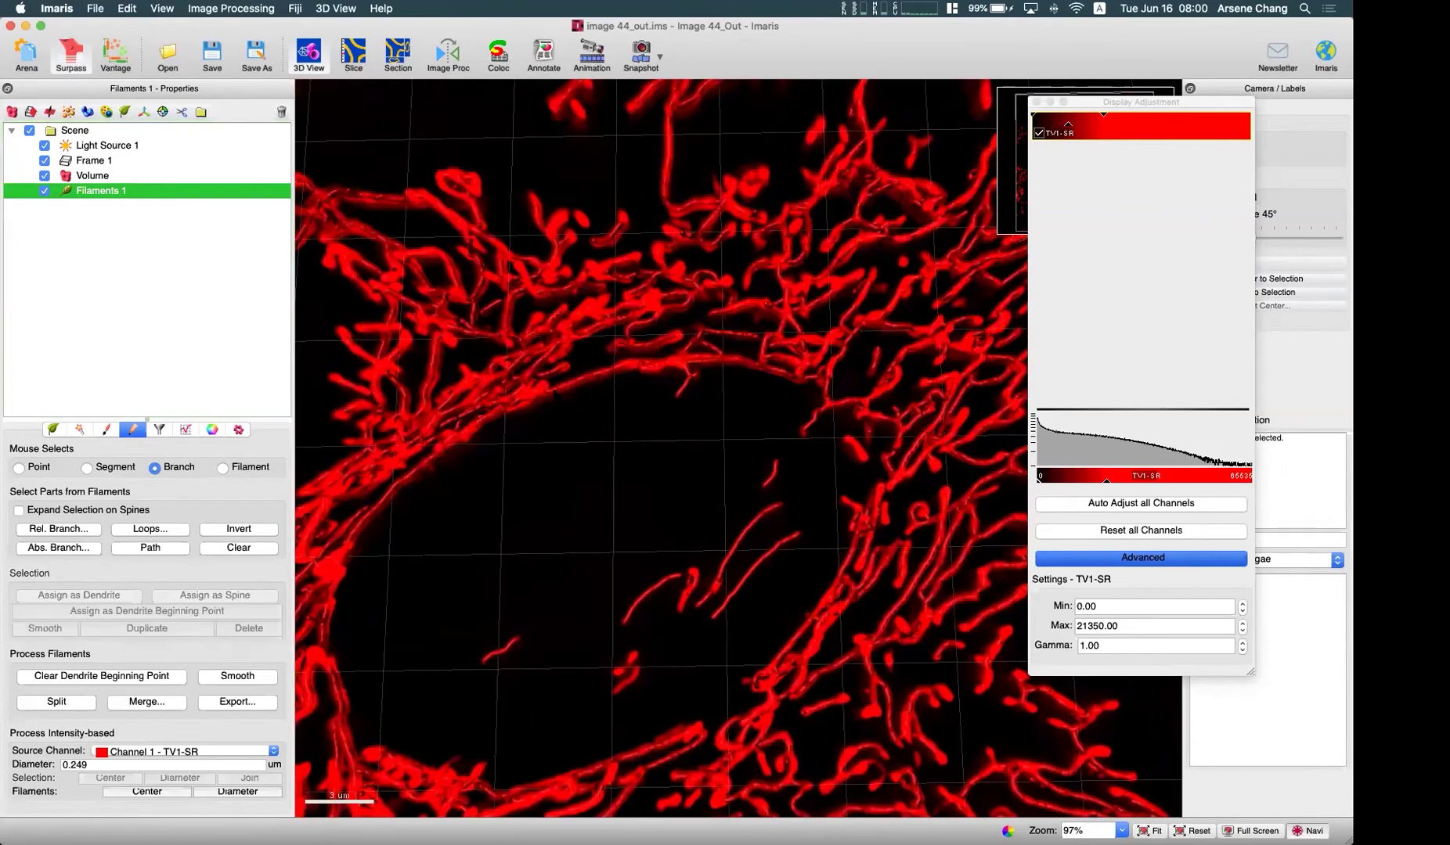
Step: Select all filaments, set Mouse Selects to Point, and clear the selection
key(super+a)
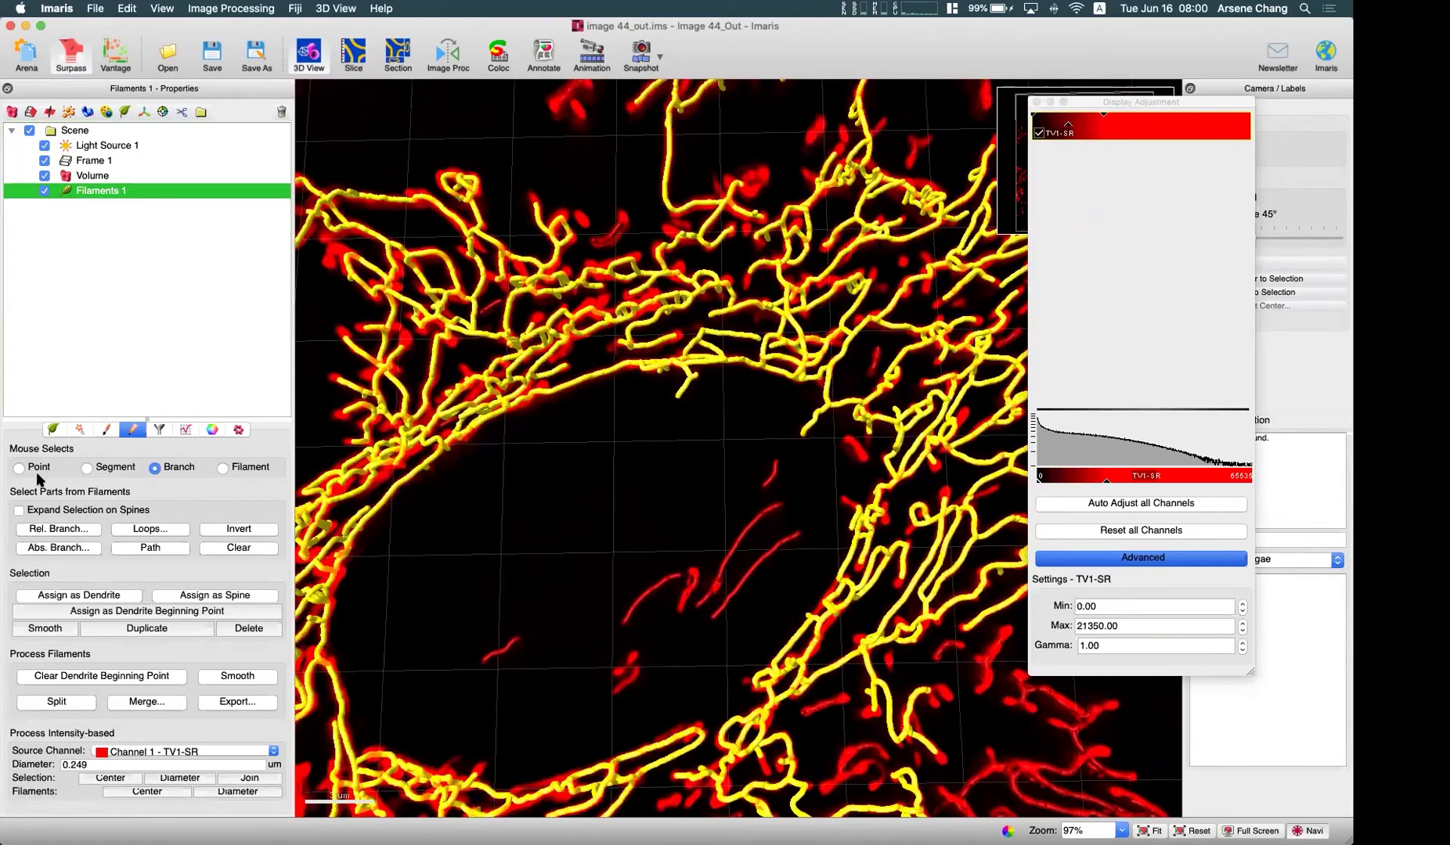
click(34, 470)
key(Delete)
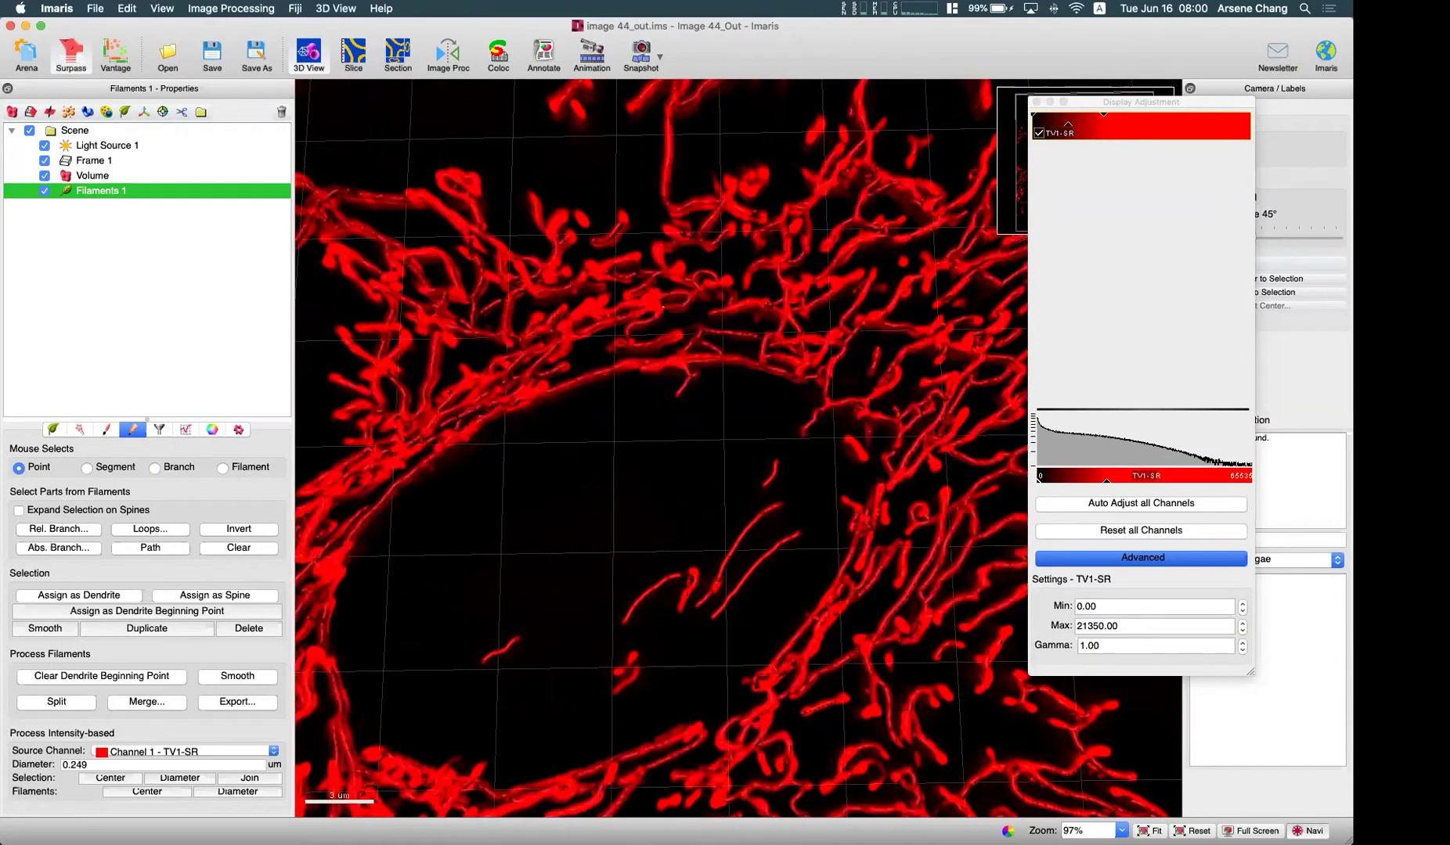
Step: Run Split on the filaments twice, dismissing the nothing-to-split notice
click(77, 703)
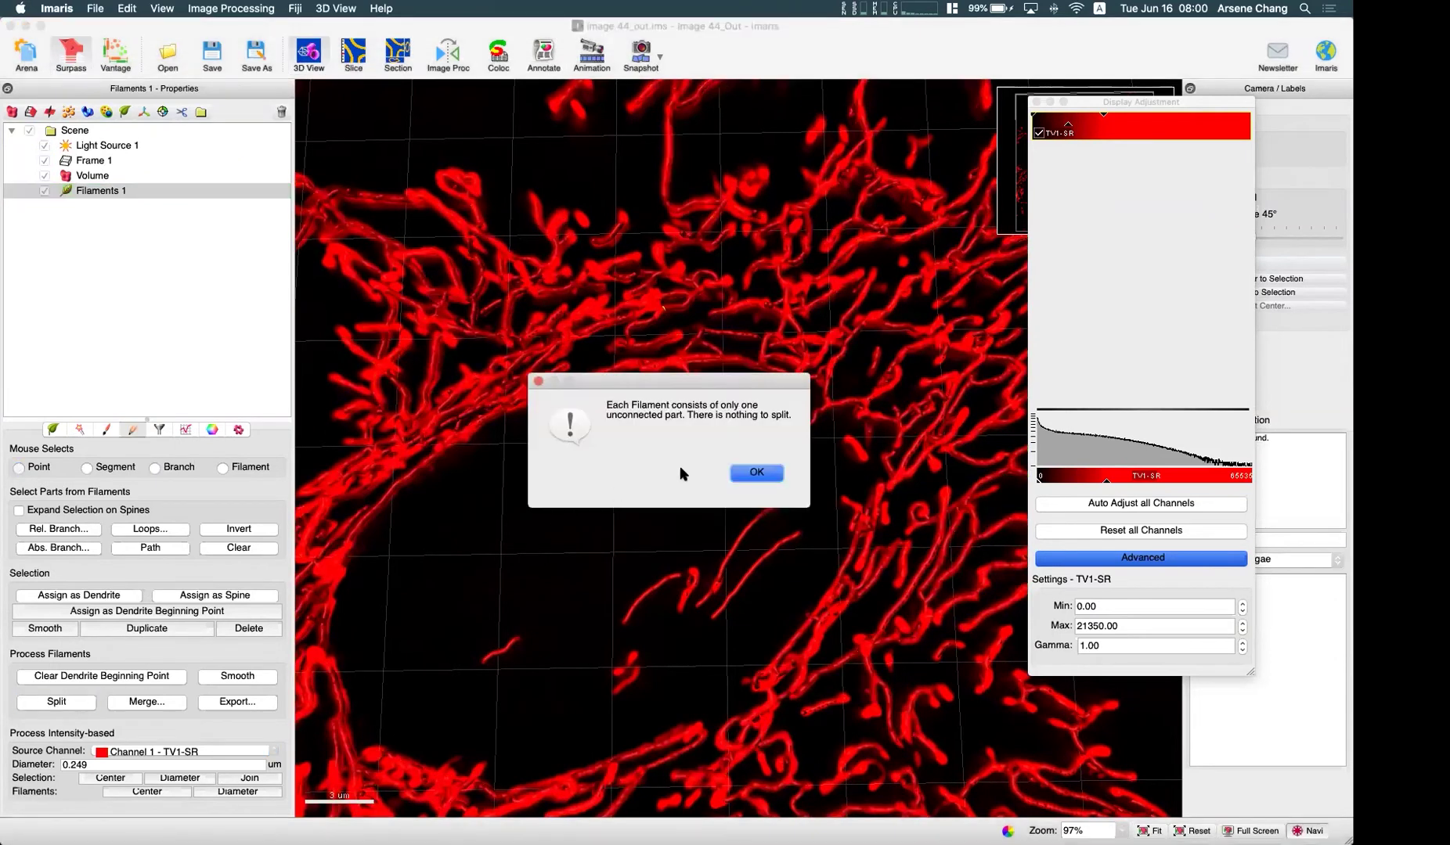
click(757, 472)
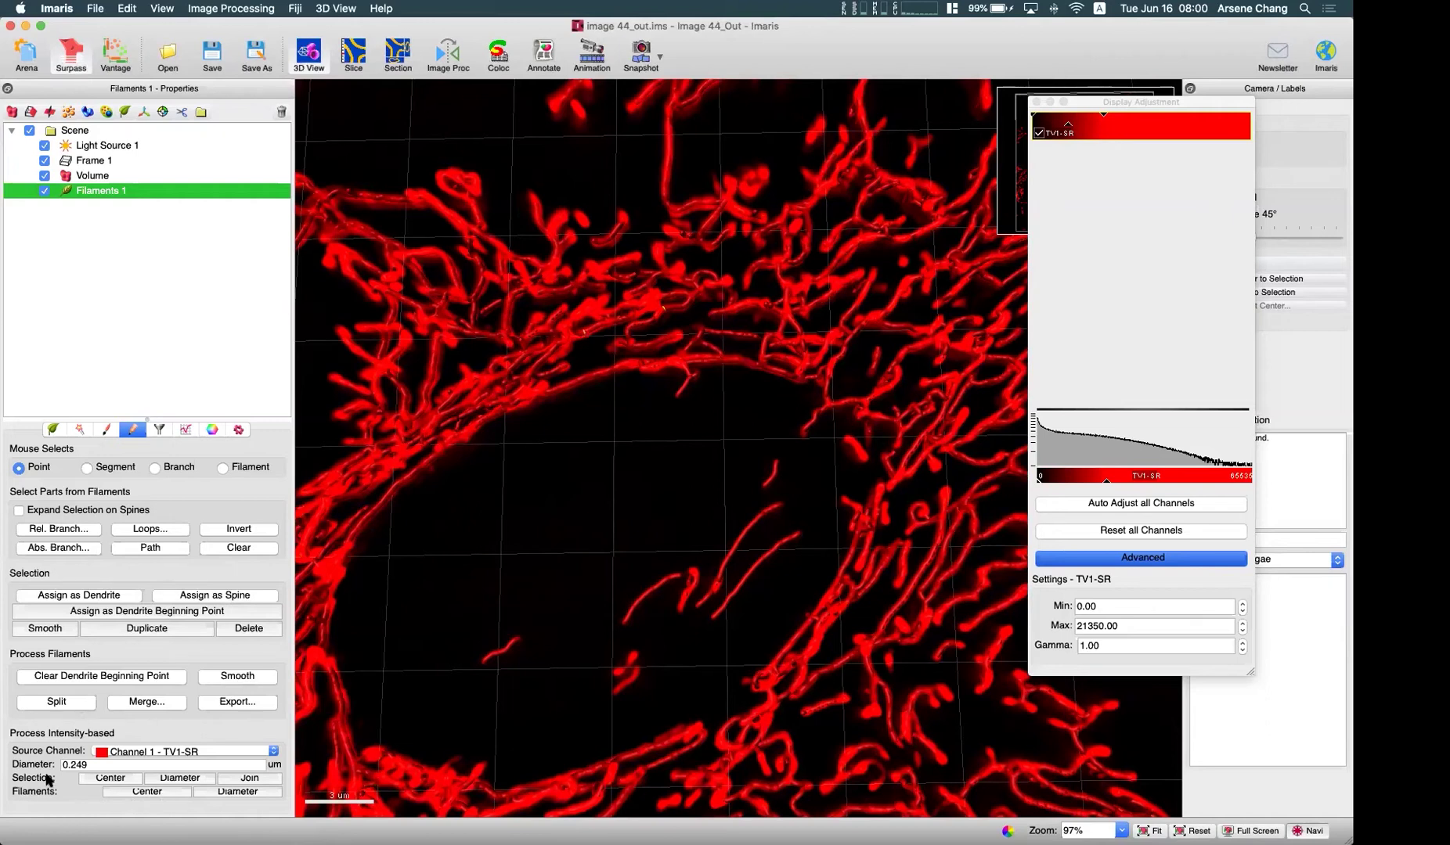
click(72, 699)
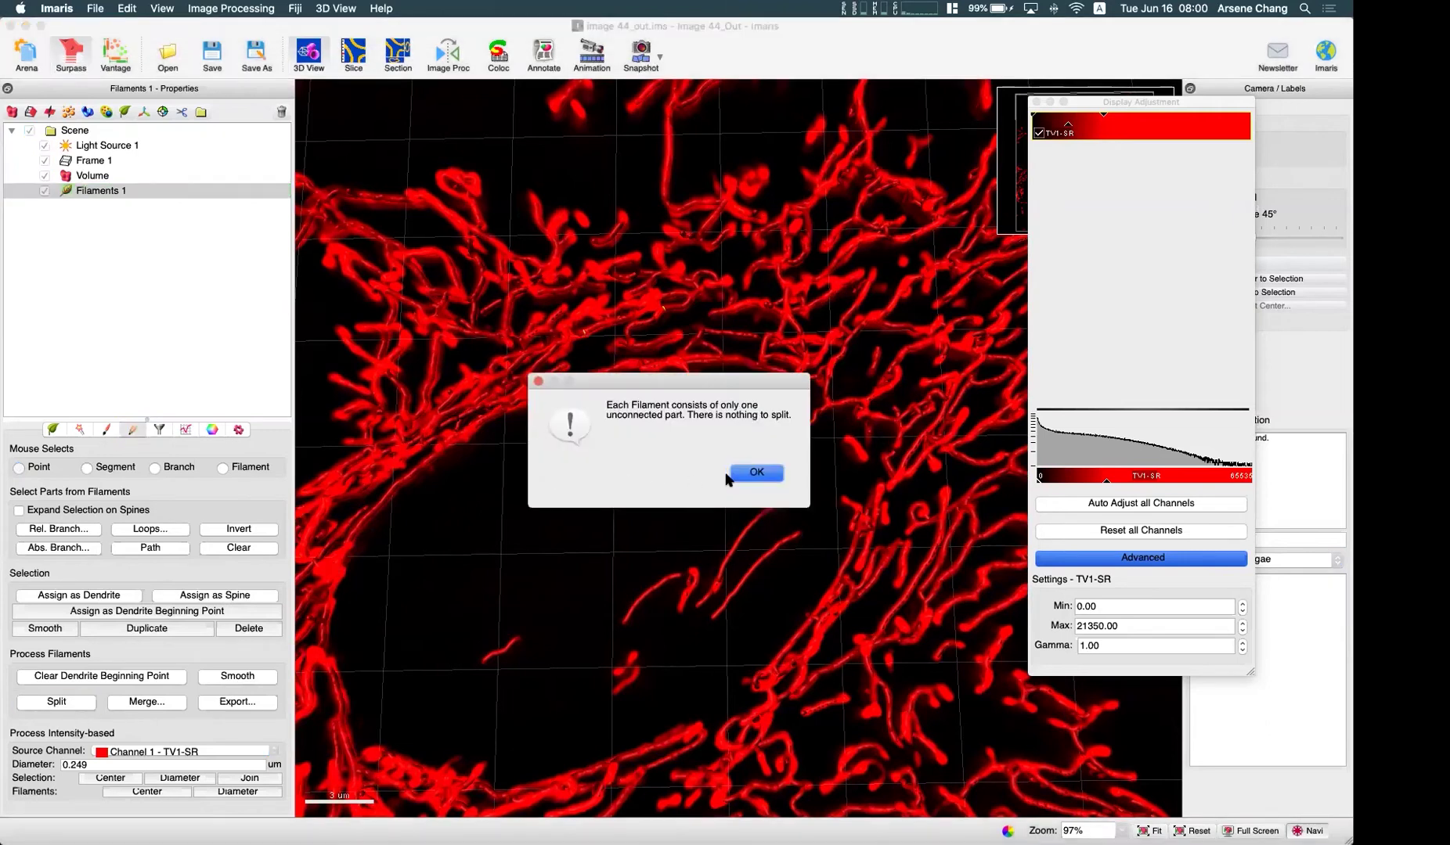
Step: Dismiss the notice, then select and delete a linking point on the filament trace
click(732, 478)
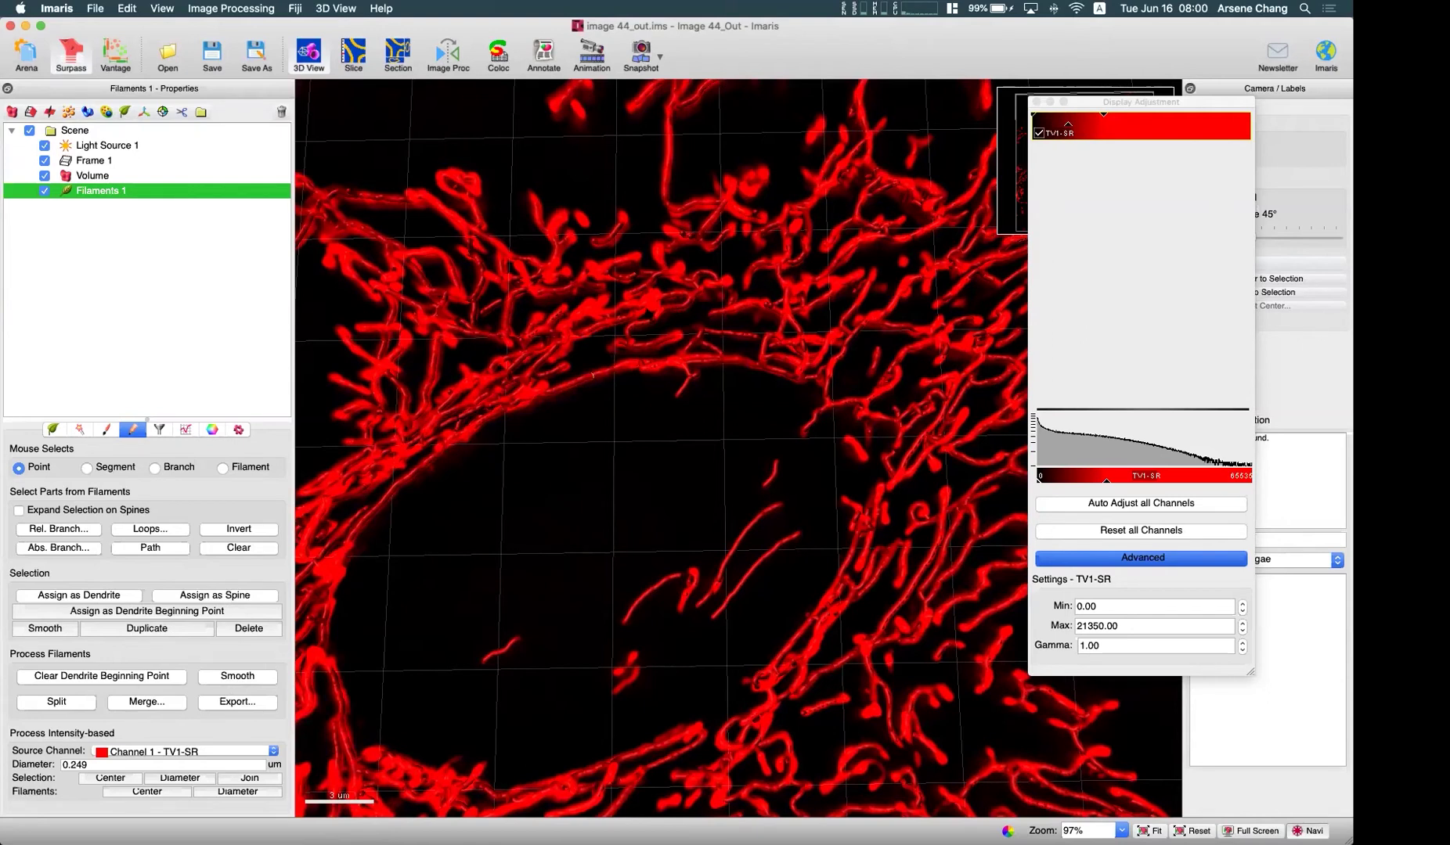
click(591, 384)
click(246, 630)
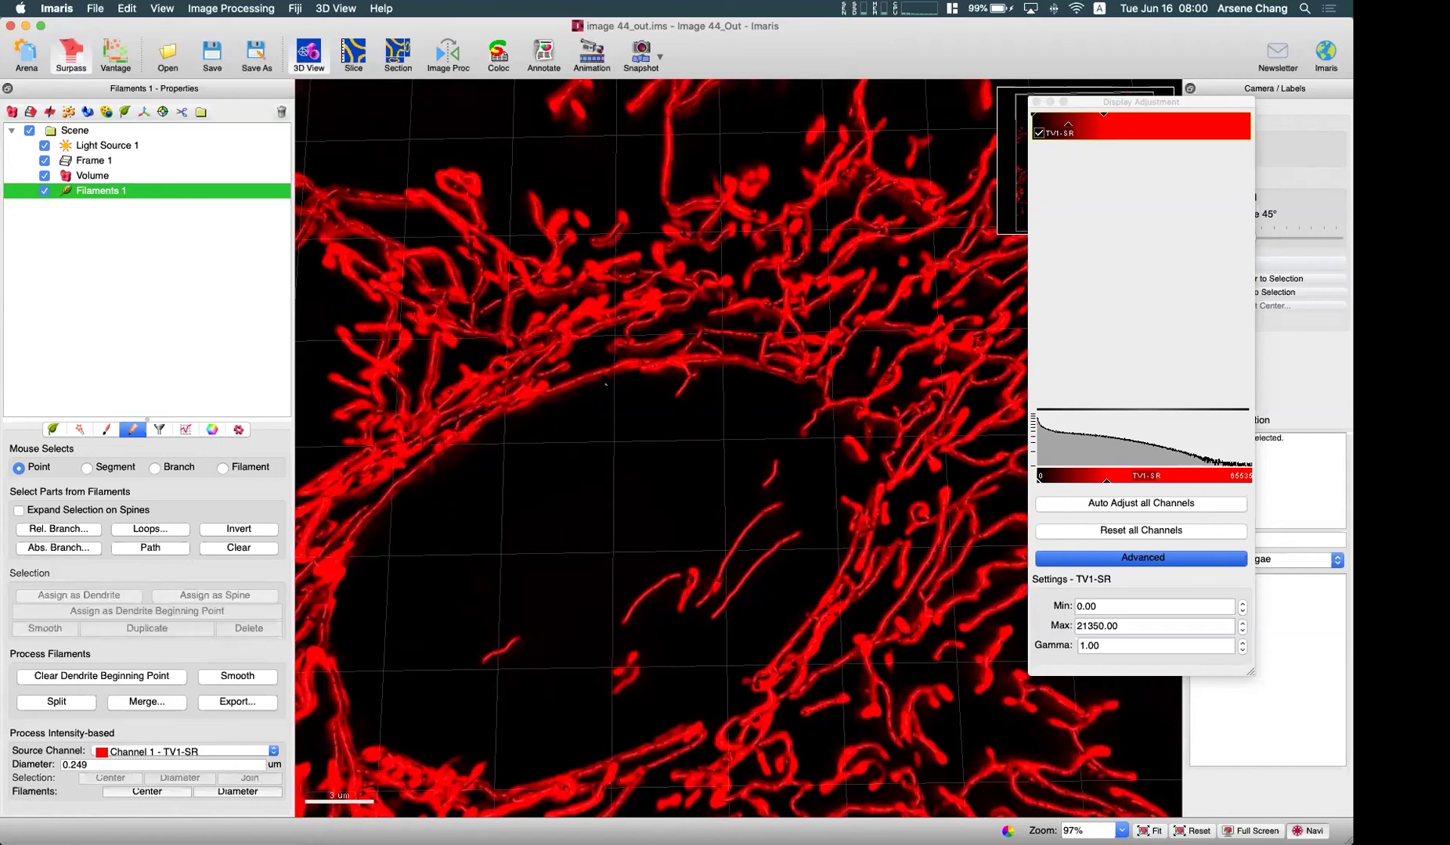
Step: Zoom the view and select a second linking point to remove
scroll(587, 379, up, 8)
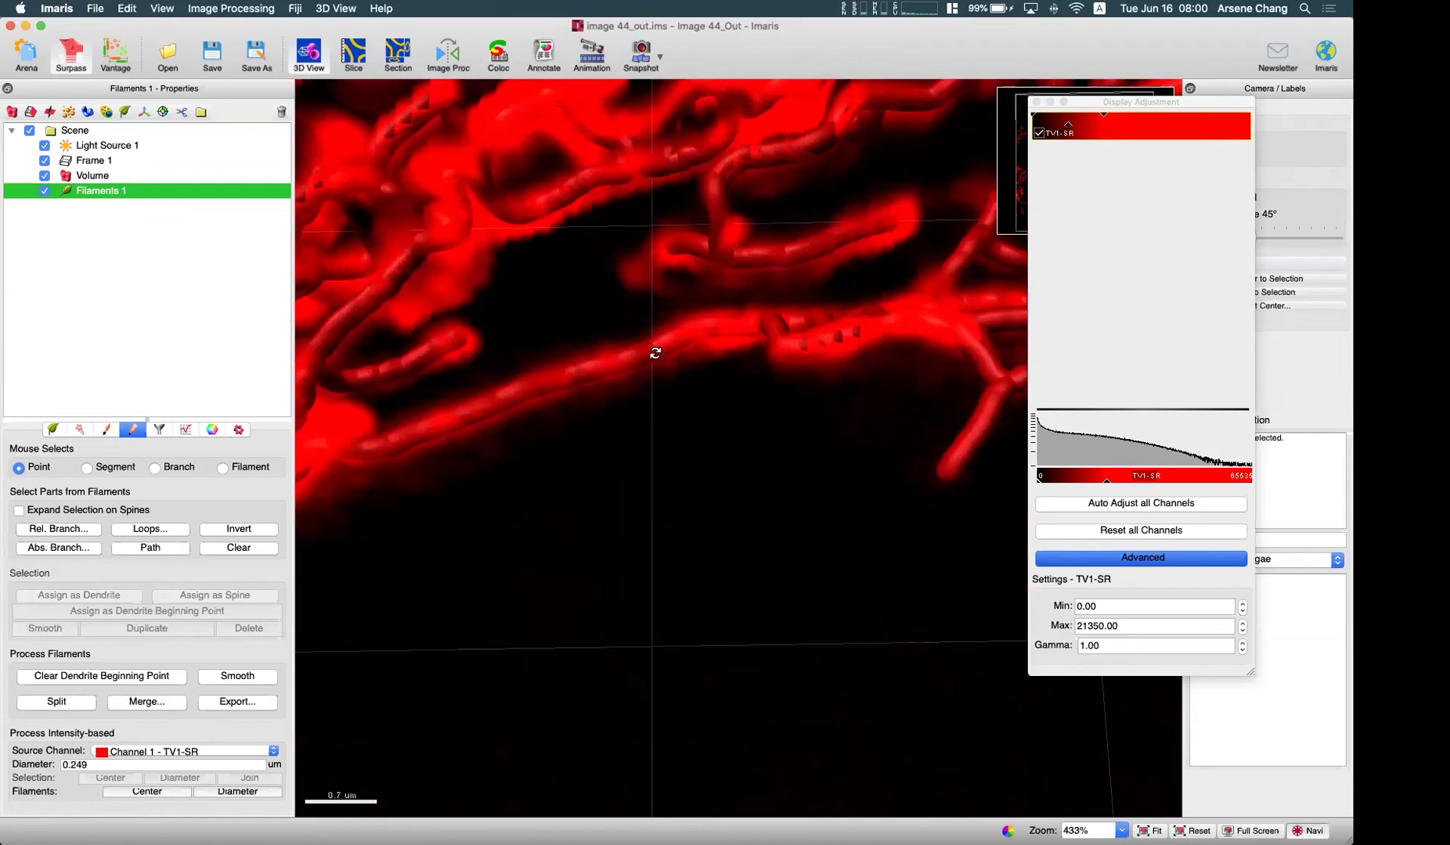
scroll(640, 378, down, 8)
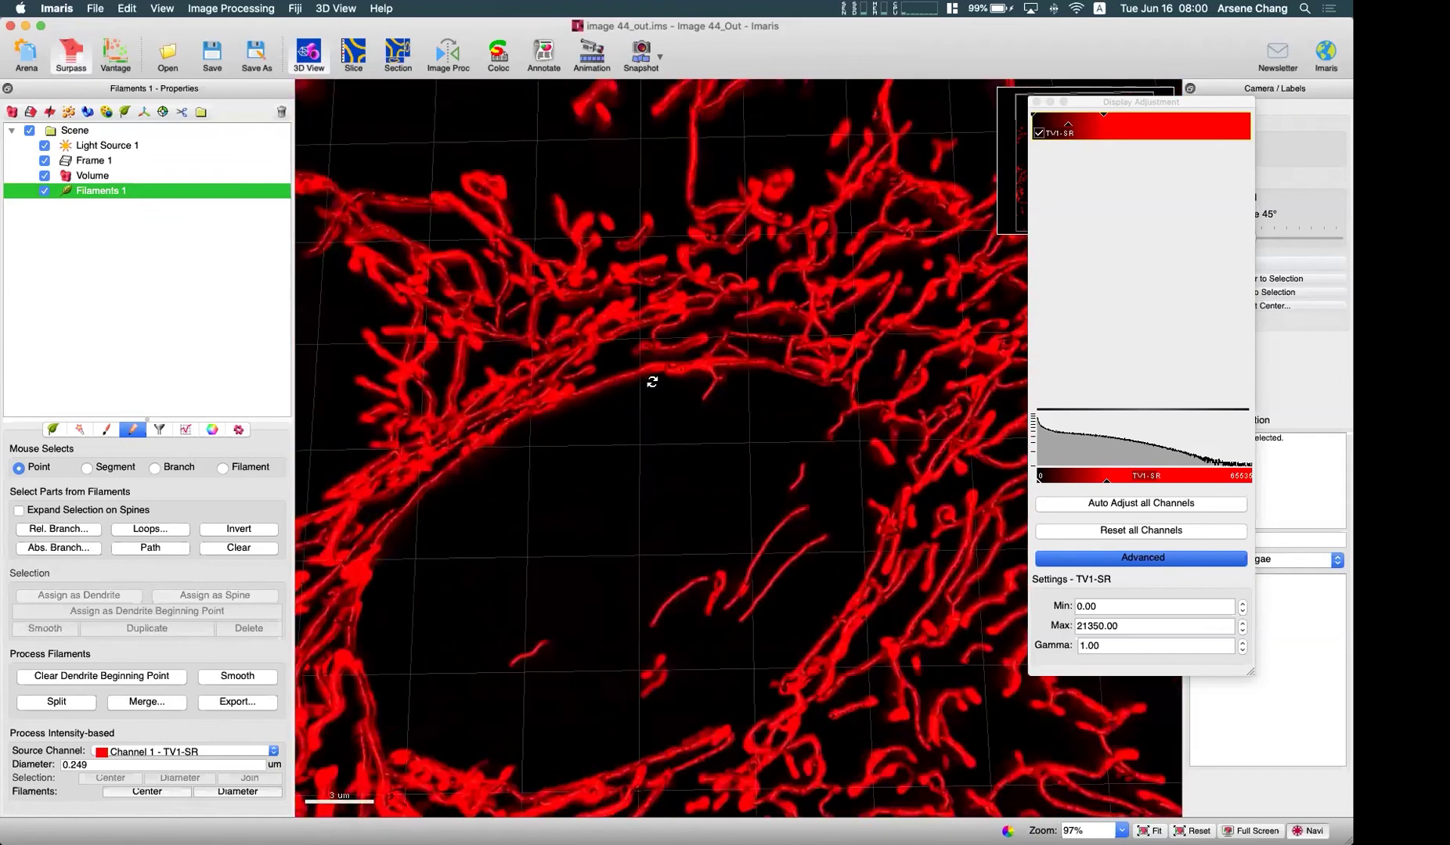
scroll(646, 402, down, 2)
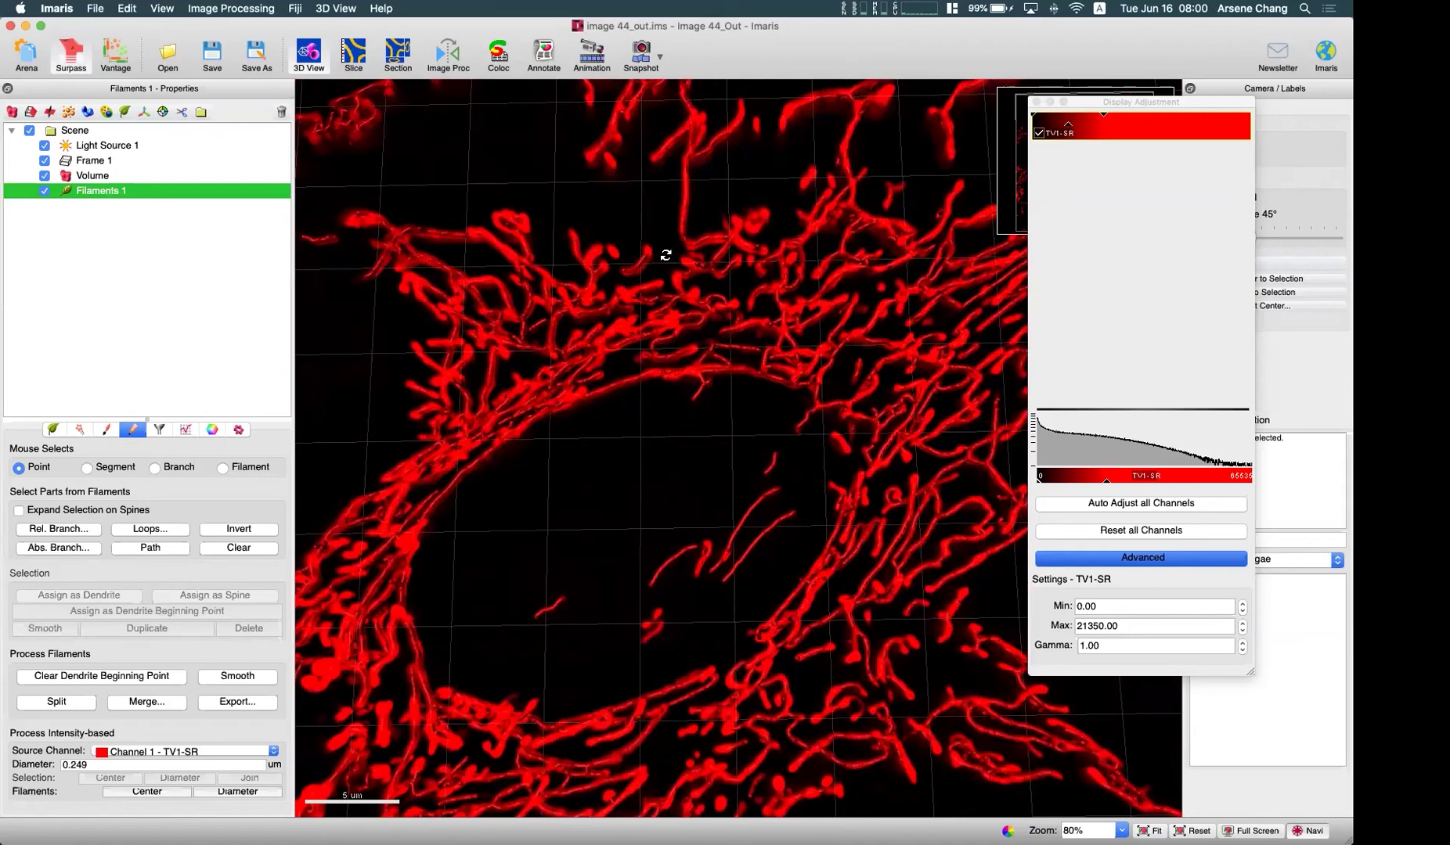
click(685, 204)
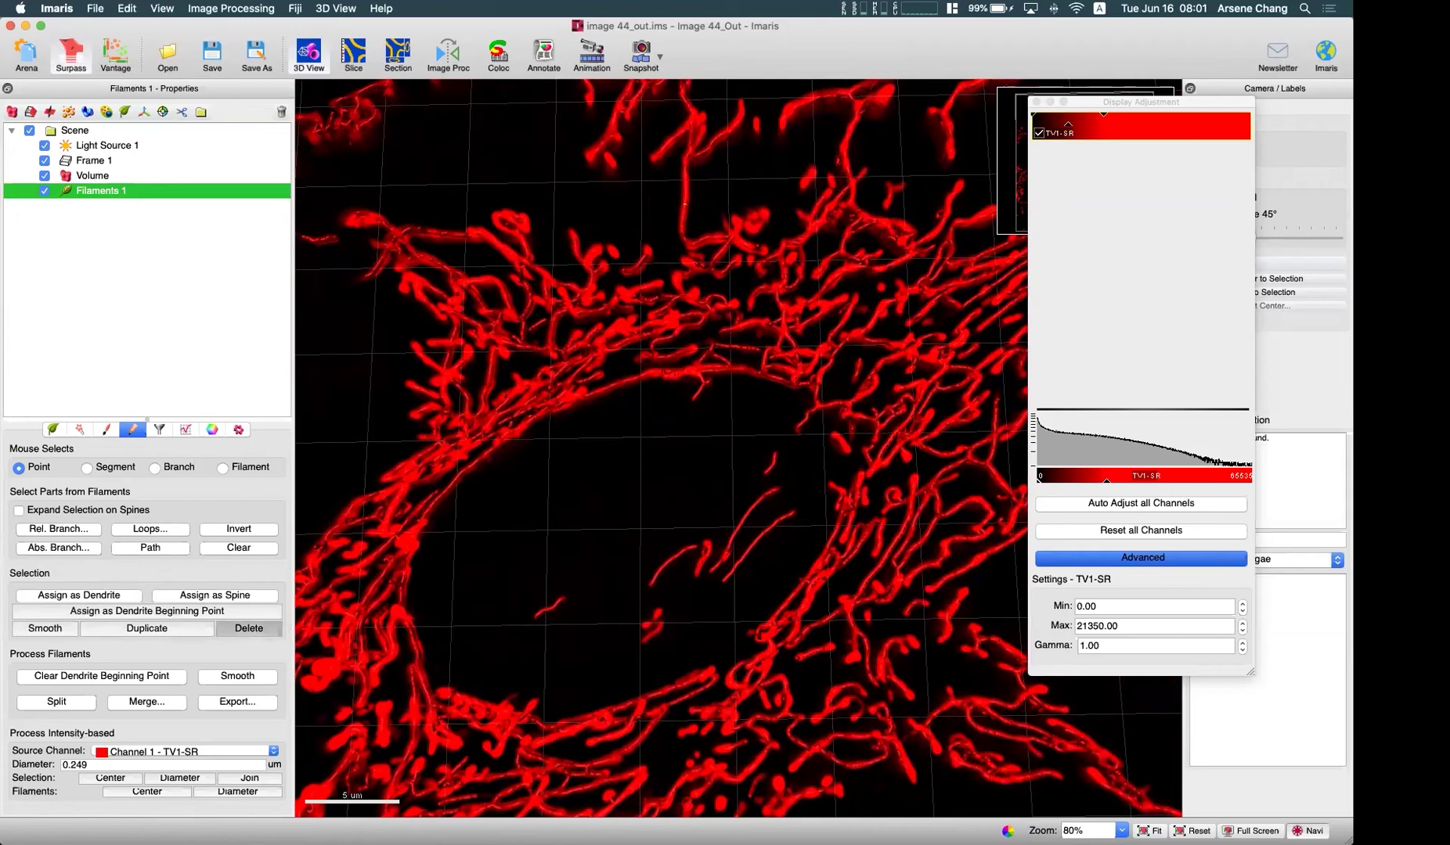
Step: Delete the second linking point, then select the top filament segment in Segment mode
click(248, 628)
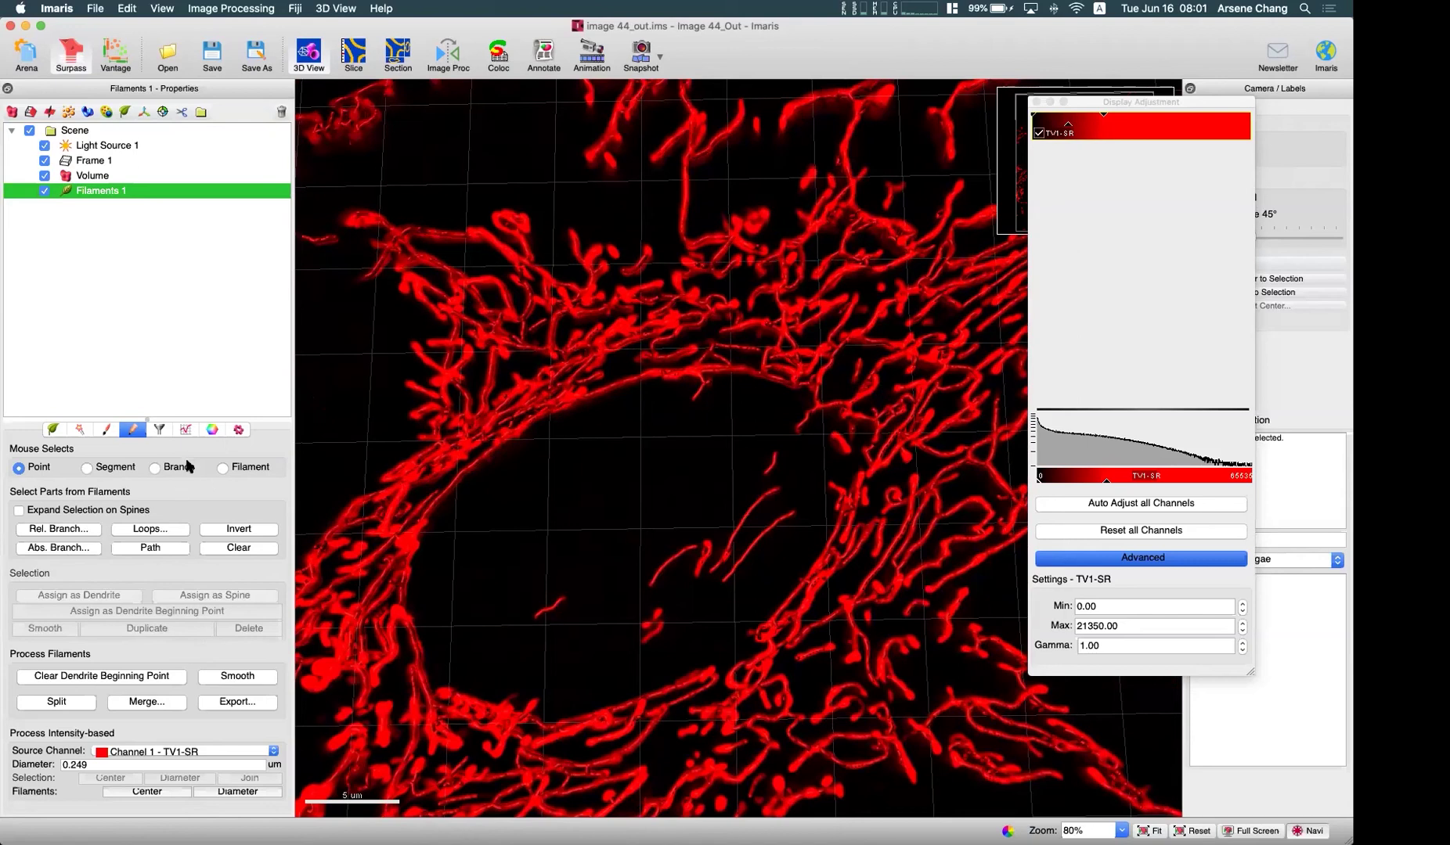
click(86, 468)
click(685, 184)
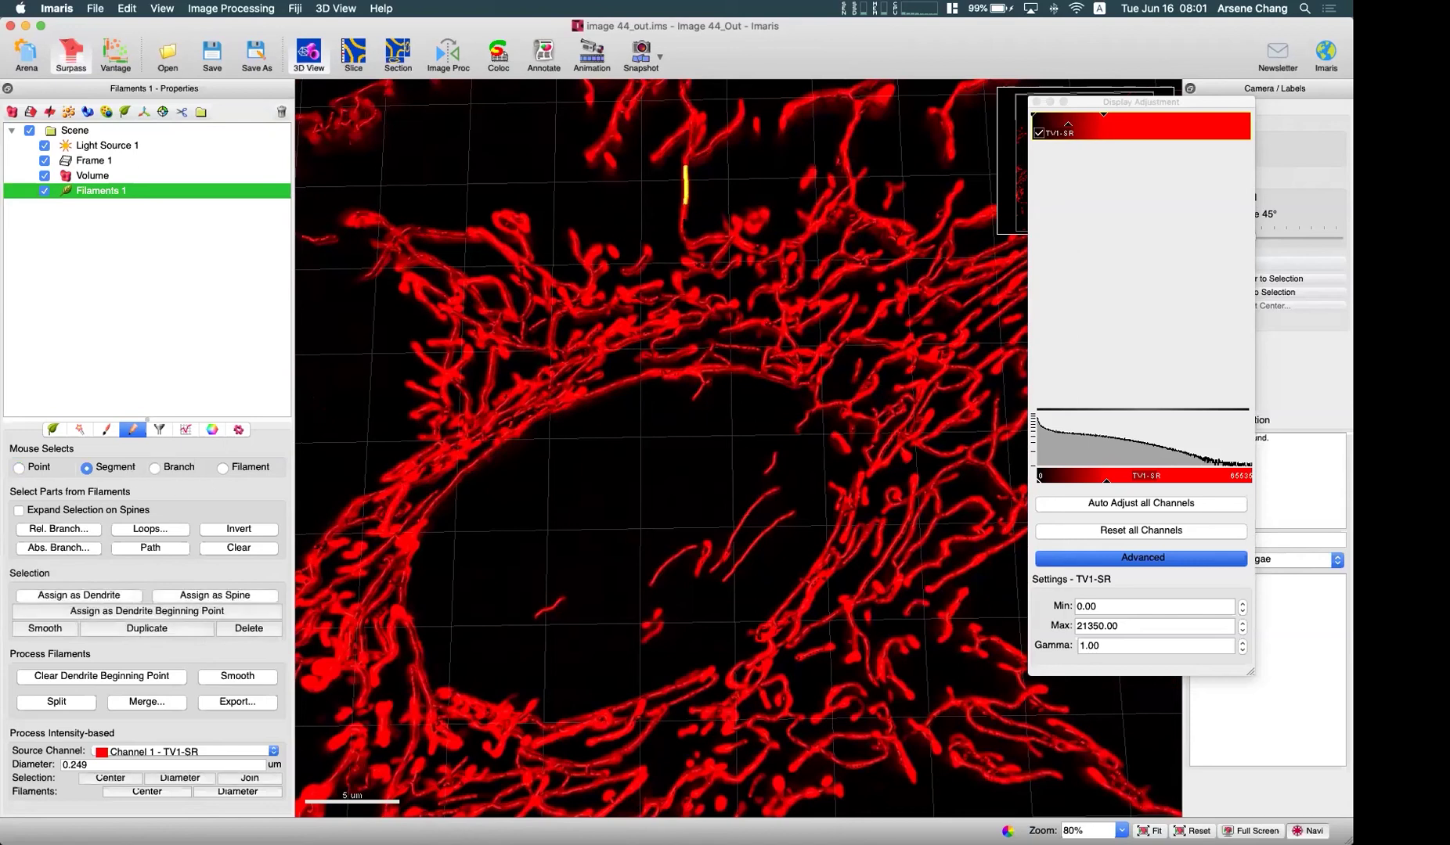
Step: Select the adjacent L-shaped segment and rotate the cell to confirm it is separate
click(702, 239)
scroll(596, 508, down, 3)
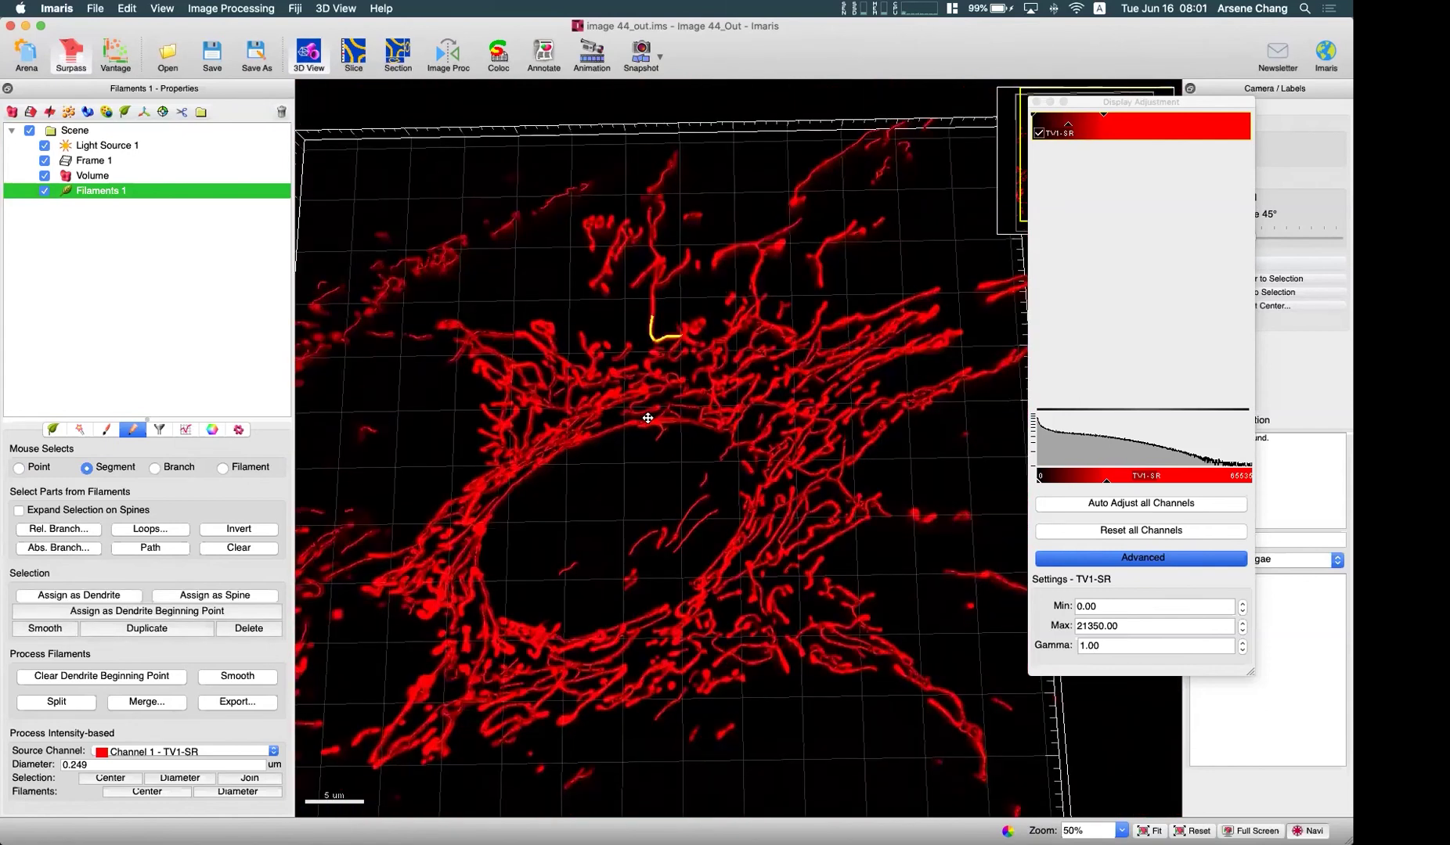
drag(648, 414, 563, 408)
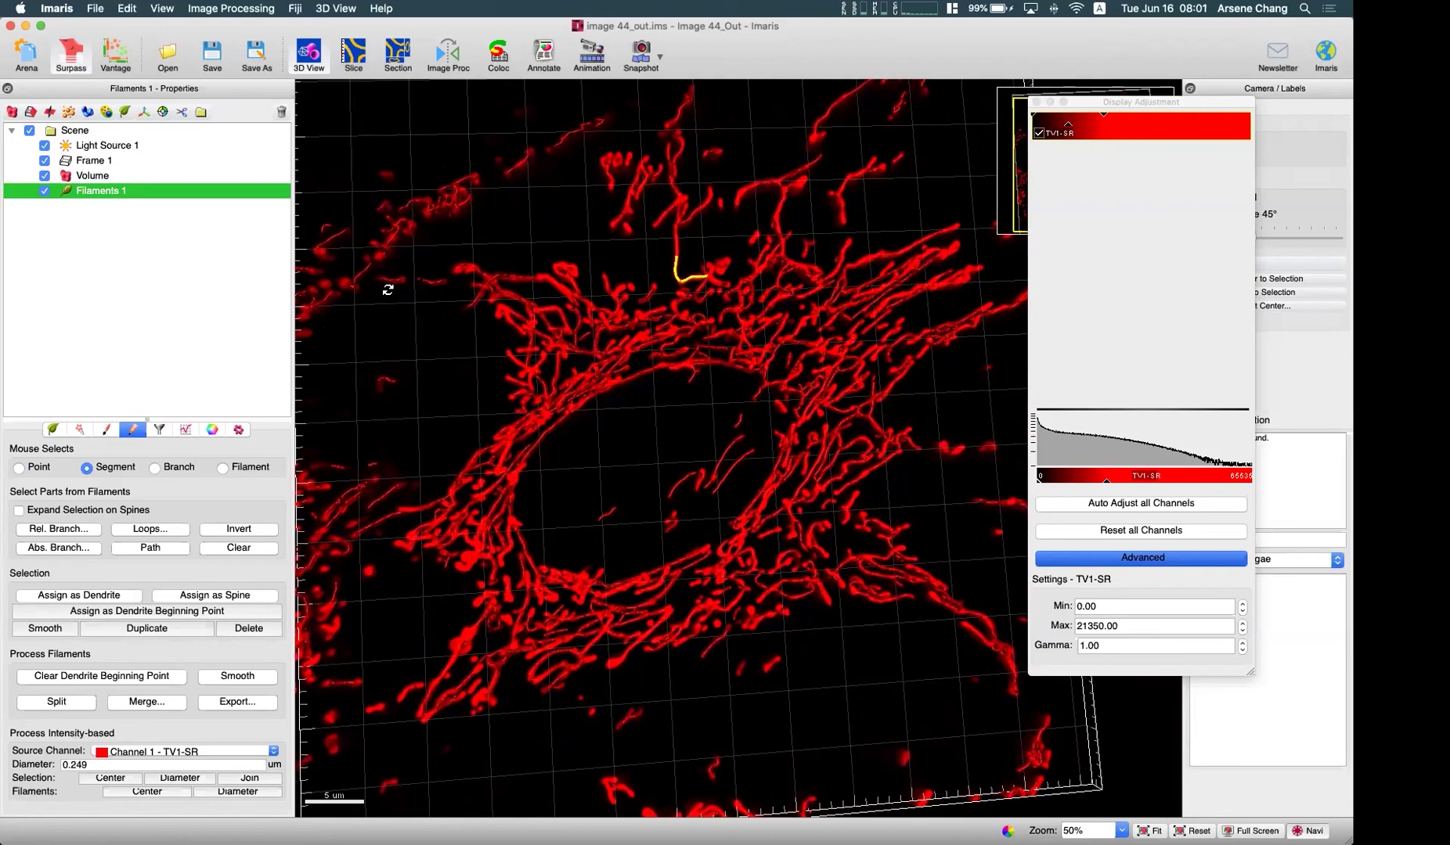
Step: Return to Arena without saving the filament changes
click(28, 56)
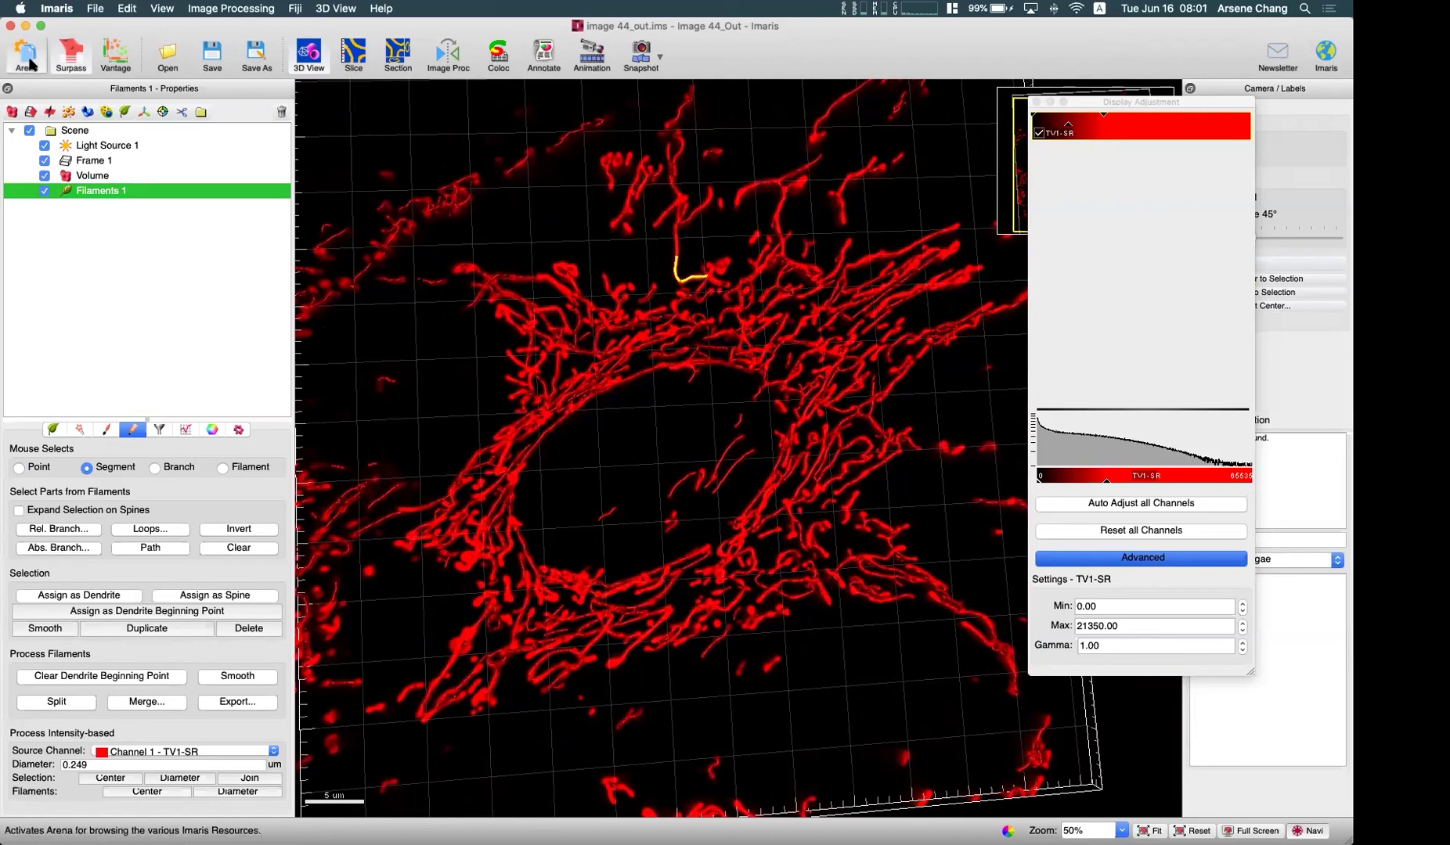
click(724, 472)
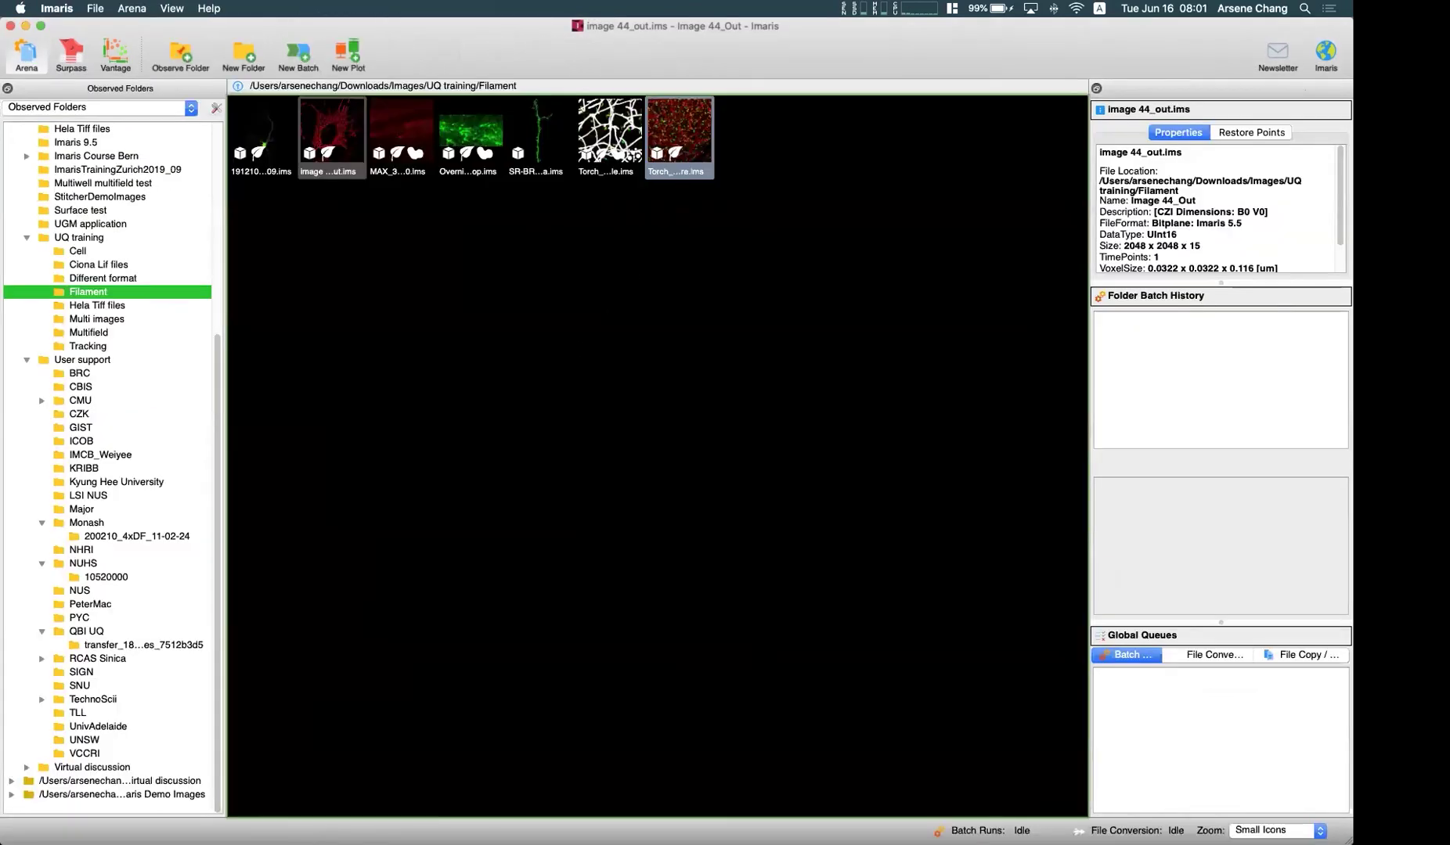